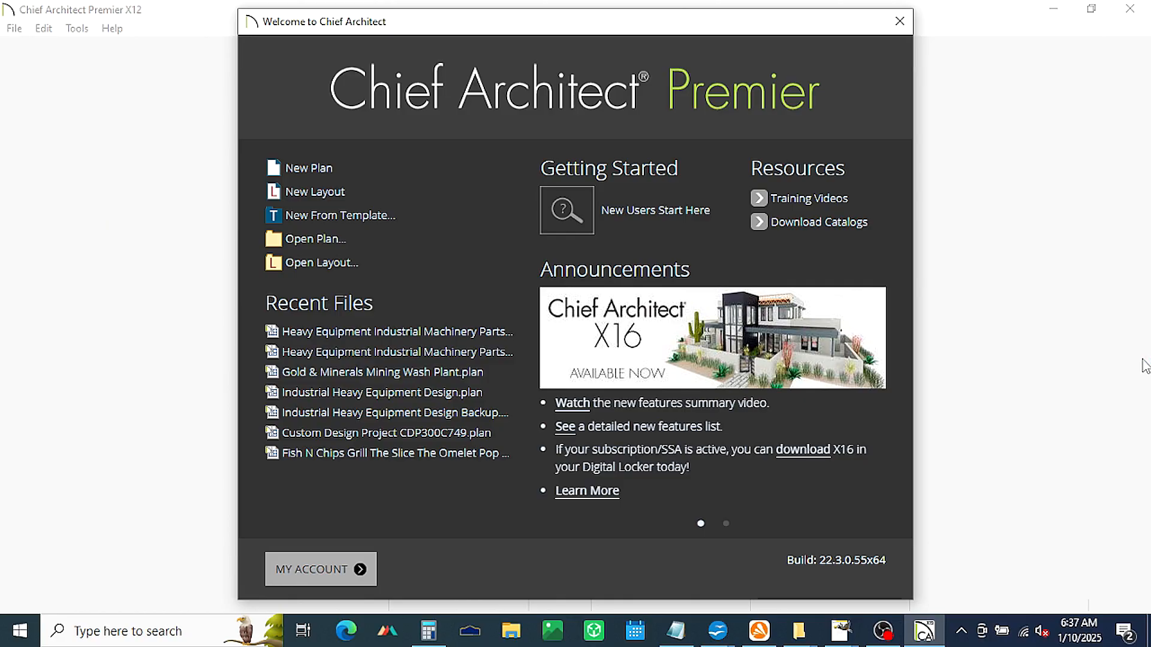
Open the recent plan Heavy Equipment Industrial Machinery Parts & Scrap Yard and narrow the library browser to enlarge the plan view
click(727, 524)
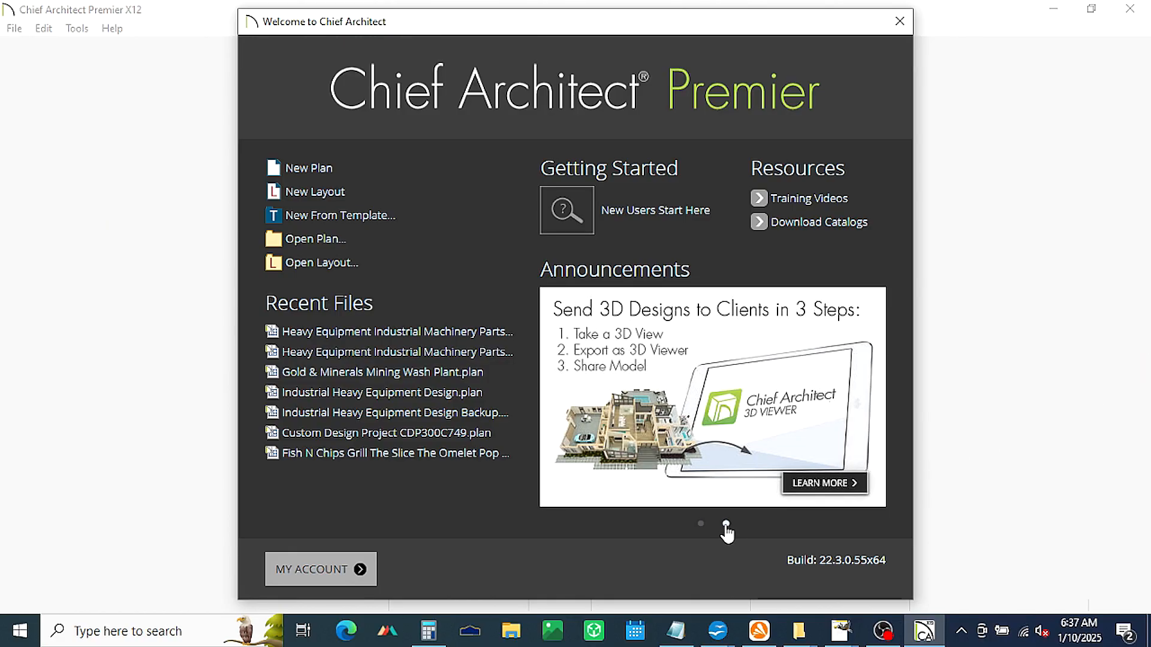
click(422, 334)
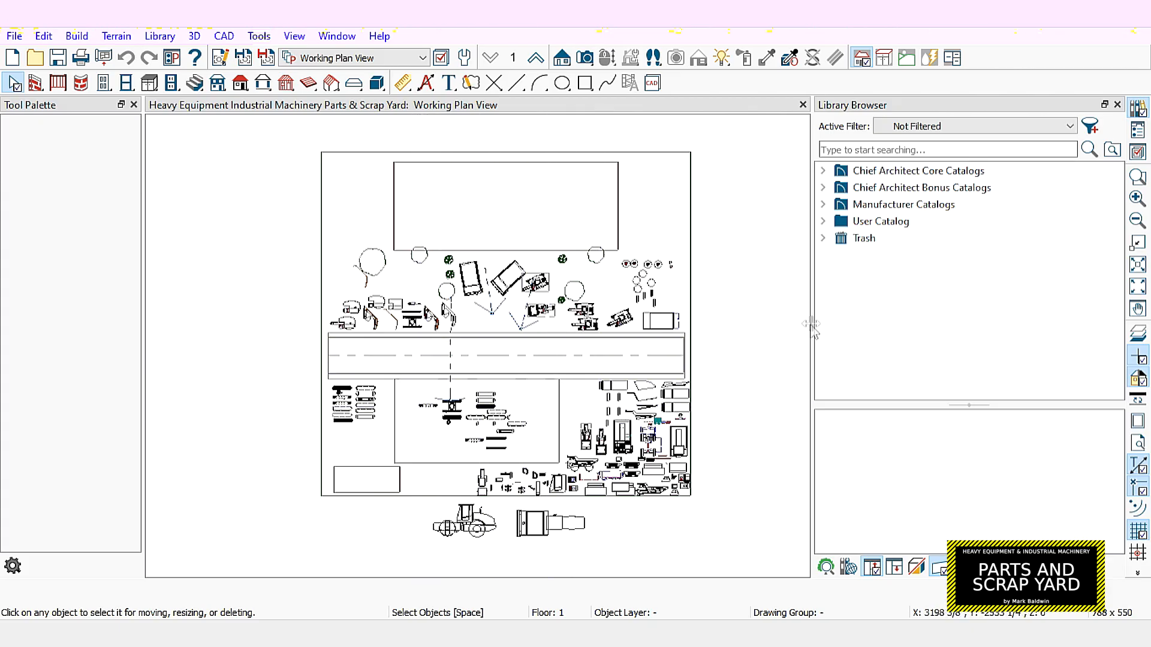
drag(962, 326, 964, 326)
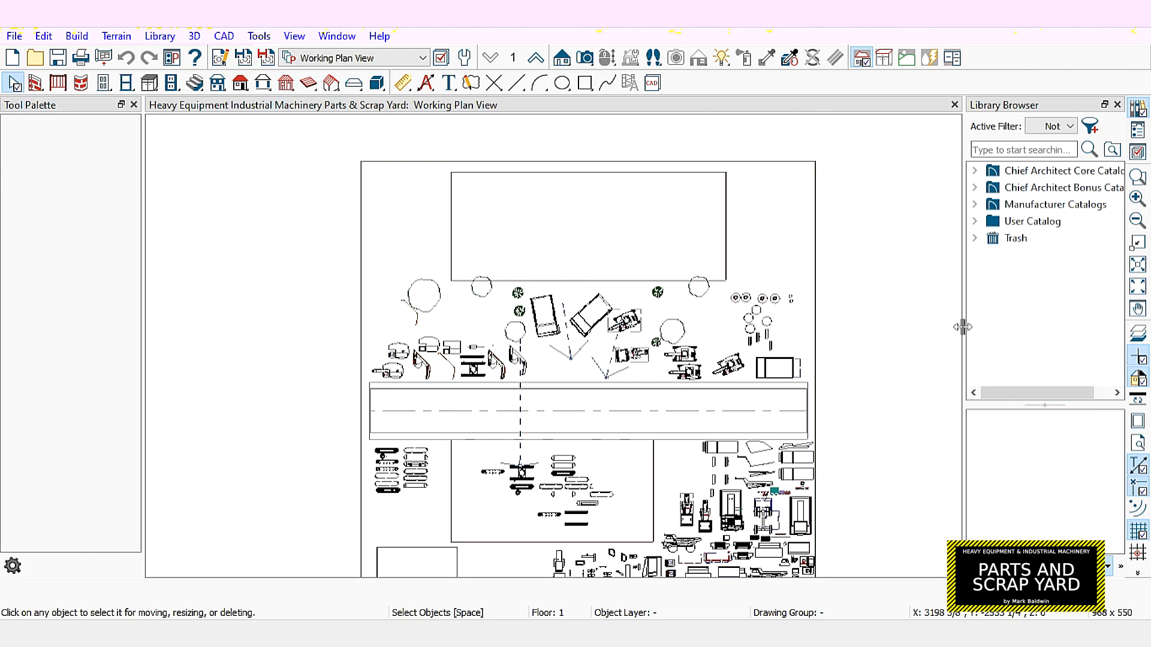
scroll(606, 357, down, 2)
scroll(599, 360, down, 1)
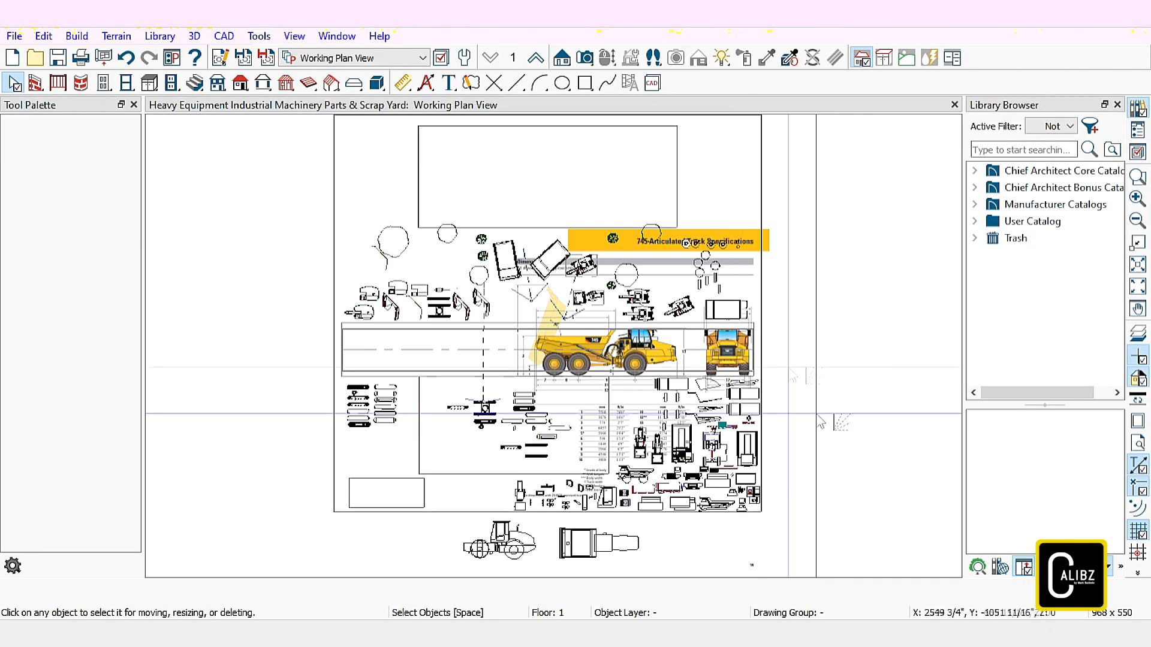
Move the 745 Articulated Truck Specifications picture off the yard to the blank area just east of the terrain perimeter
click(762, 246)
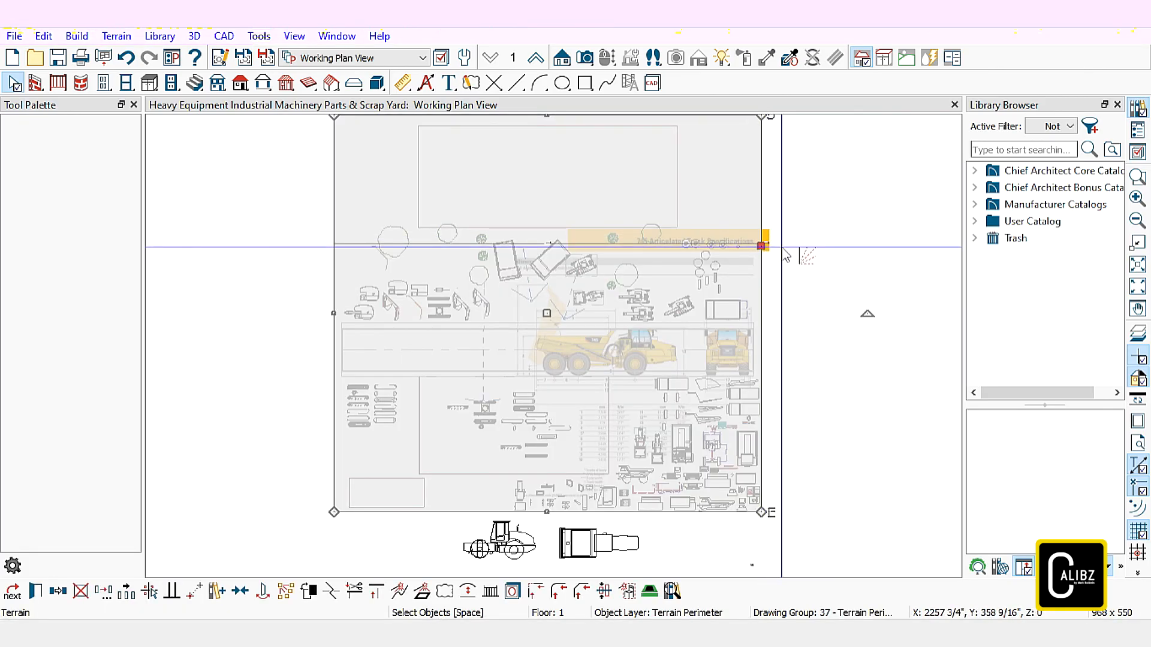
scroll(780, 255, up, 2)
scroll(785, 256, down, 1)
click(757, 251)
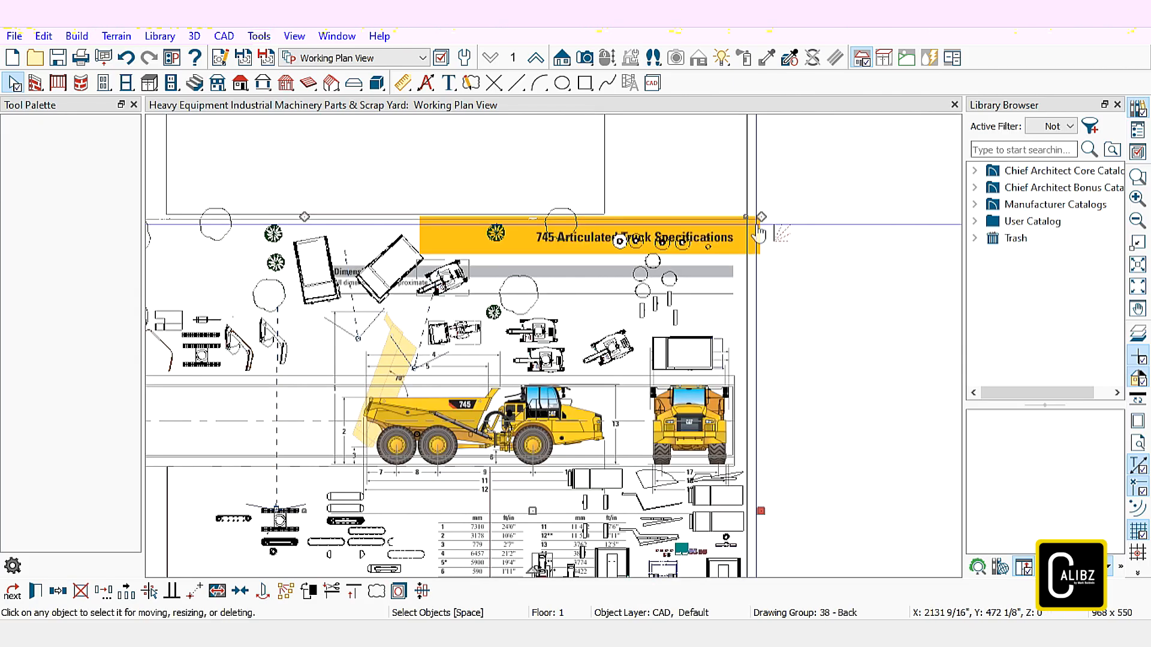
scroll(757, 251, down, 2)
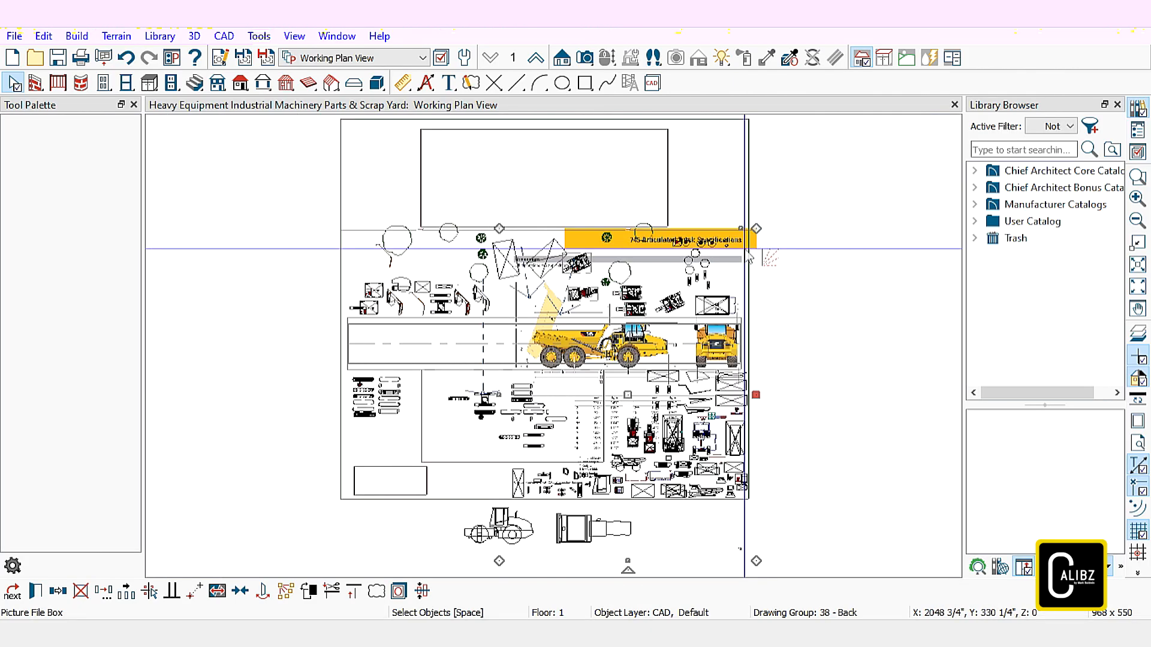
drag(628, 394, 876, 387)
click(1138, 310)
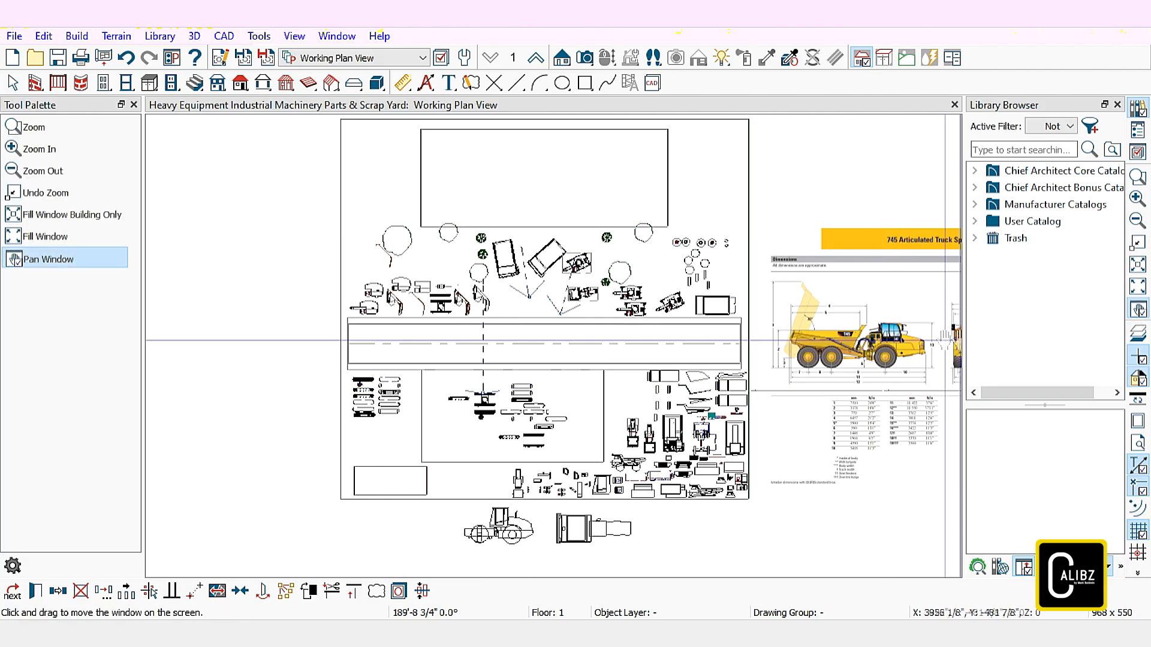
drag(901, 211, 760, 224)
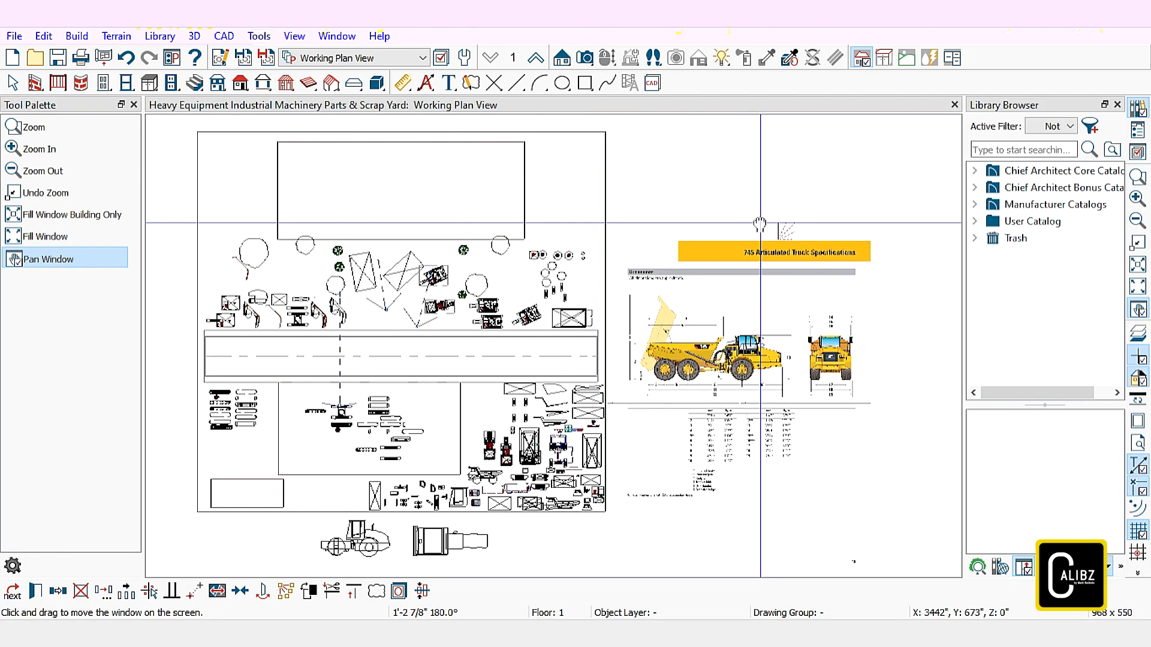
click(851, 183)
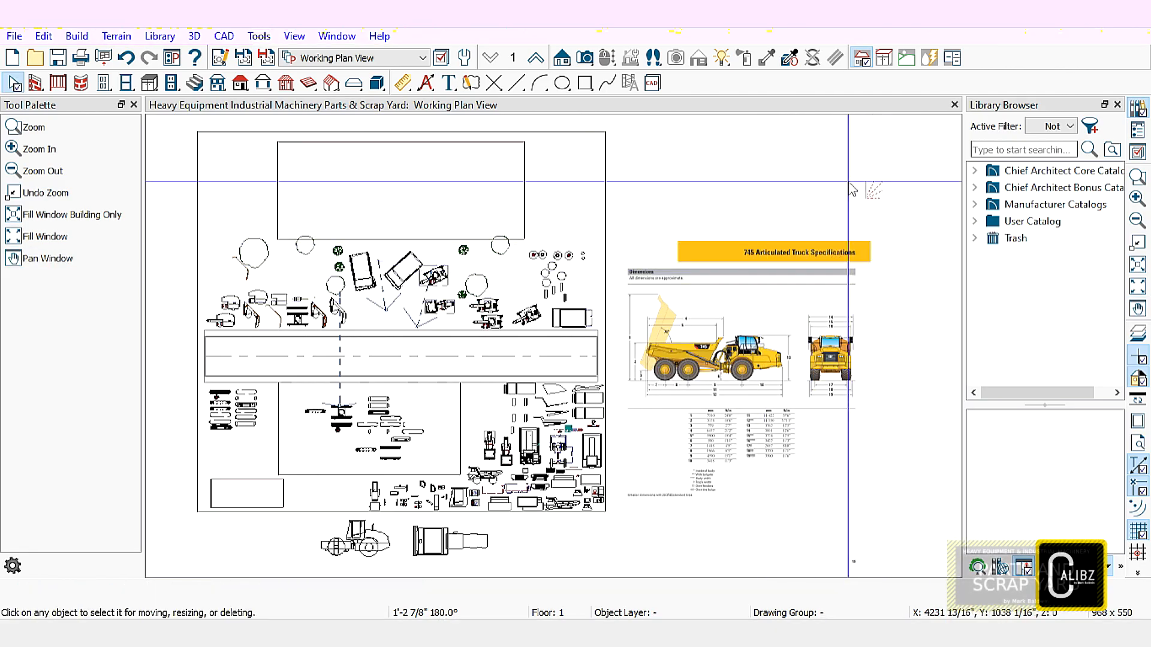
Examine the 745 truck's side and front views together with the numbered dimension table below them
scroll(719, 459, up, 2)
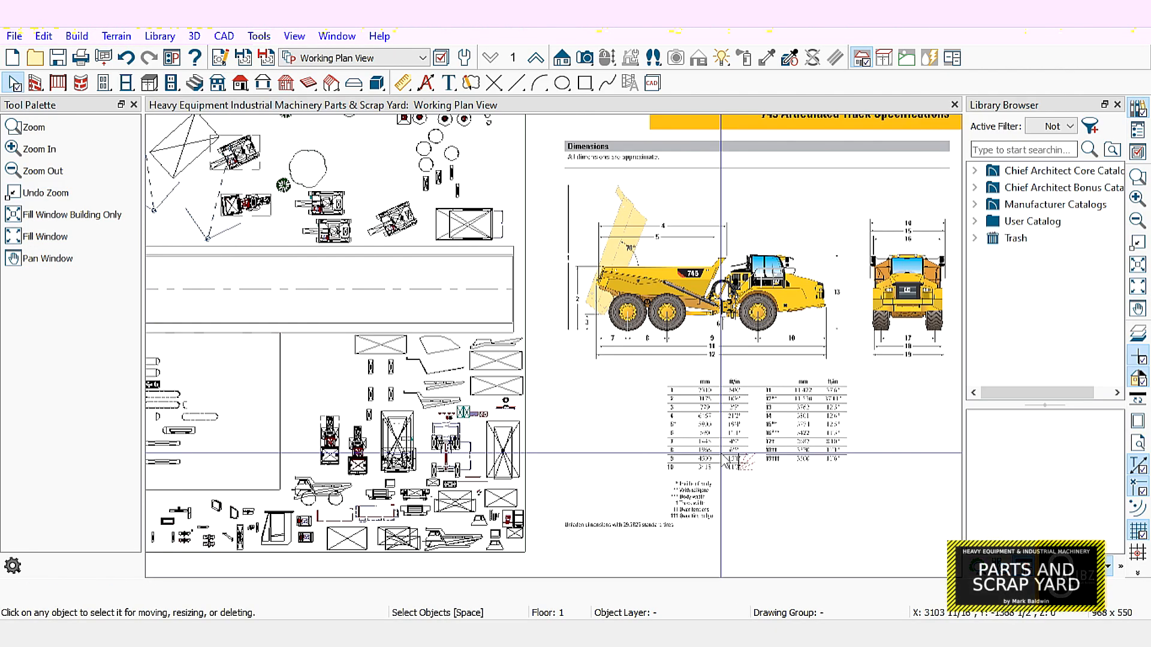
scroll(748, 461, up, 1)
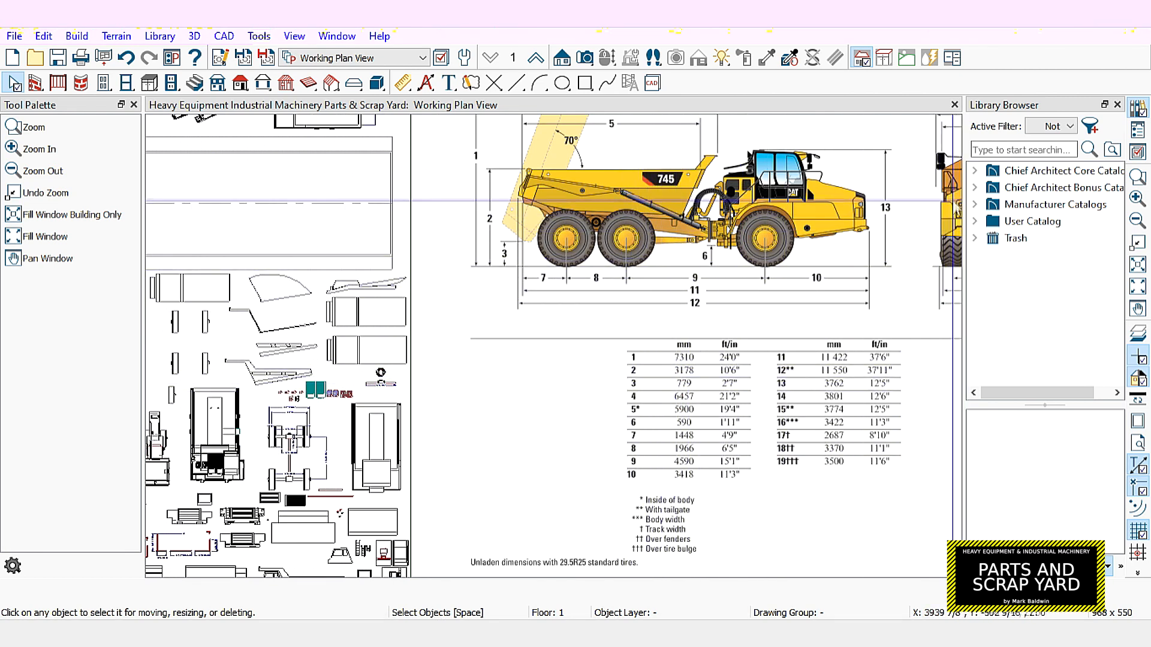
scroll(955, 151, up, 1)
scroll(954, 151, up, 1)
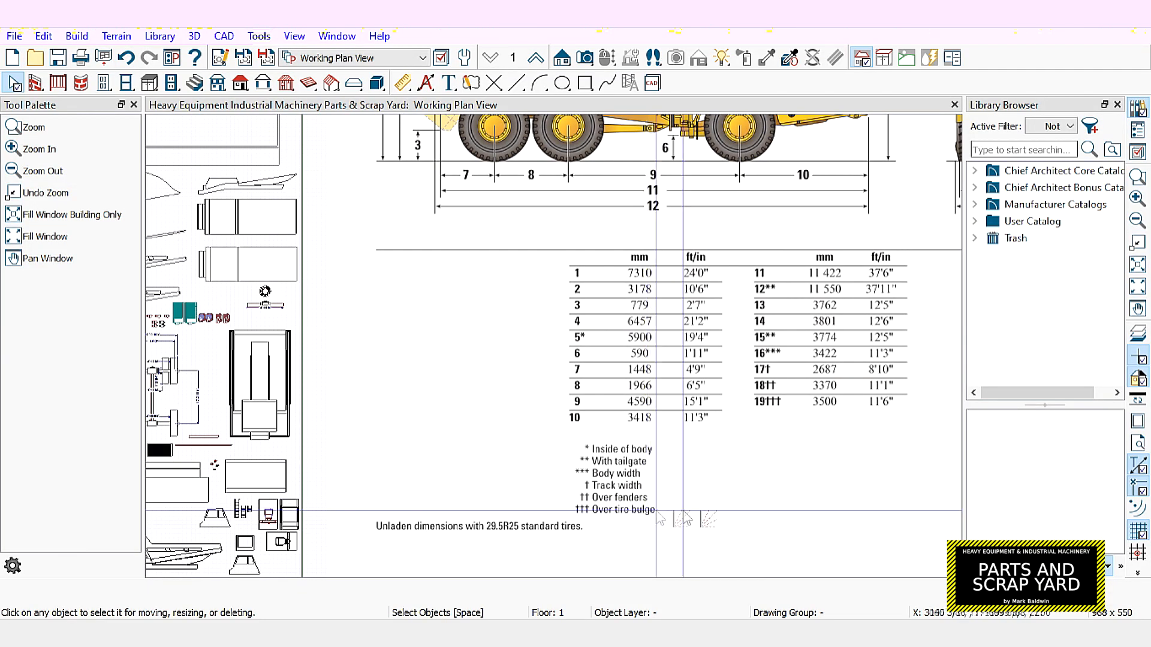
key(p)
drag(947, 227, 744, 413)
key(space)
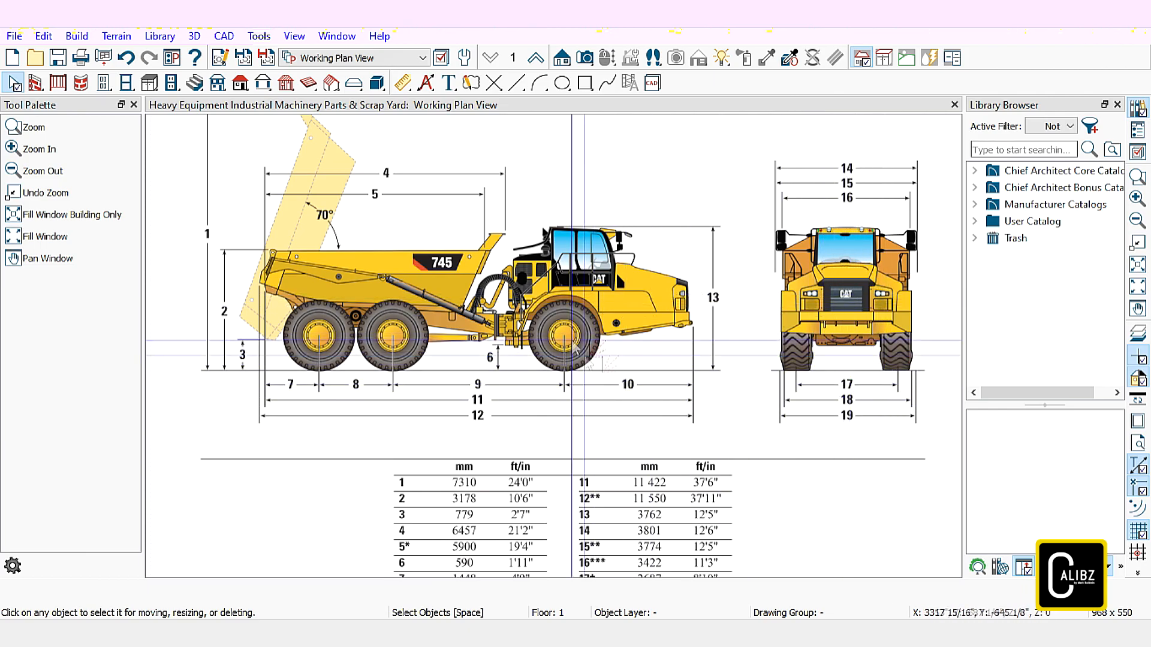
key(p)
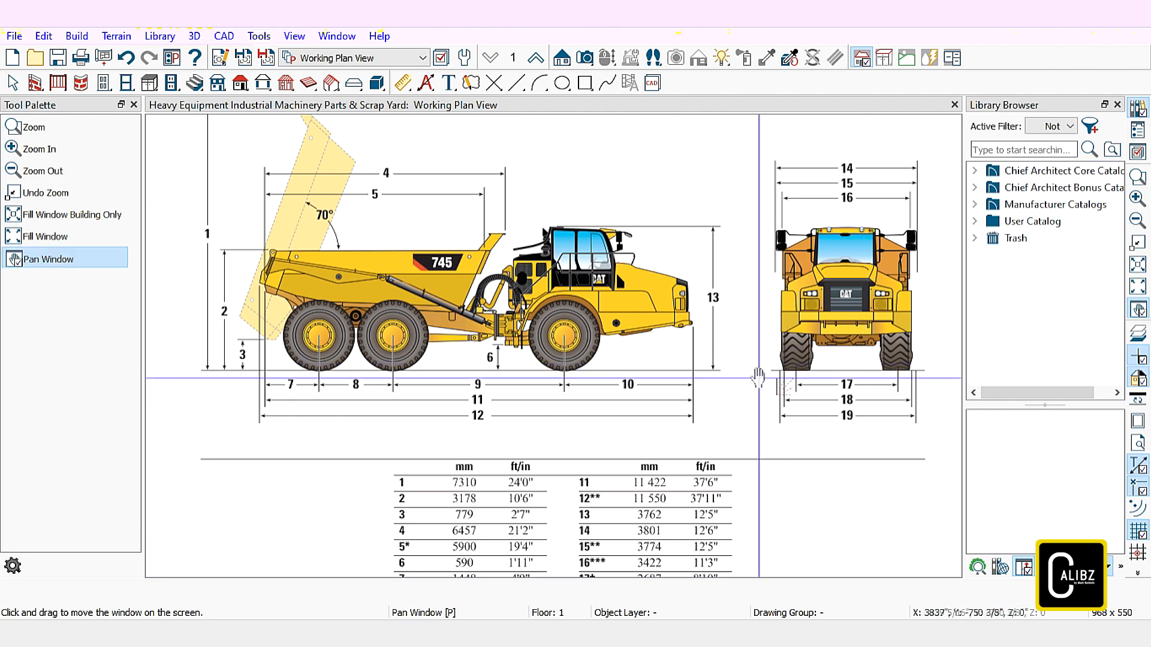
Select the existing two-axle wheel assembly with its dimensions and copy it into the empty rectangular area of the yard
mouse_move(479, 438)
mouse_down()
mouse_move(680, 451)
mouse_move(746, 385)
mouse_move(975, 367)
mouse_move(1009, 281)
mouse_up()
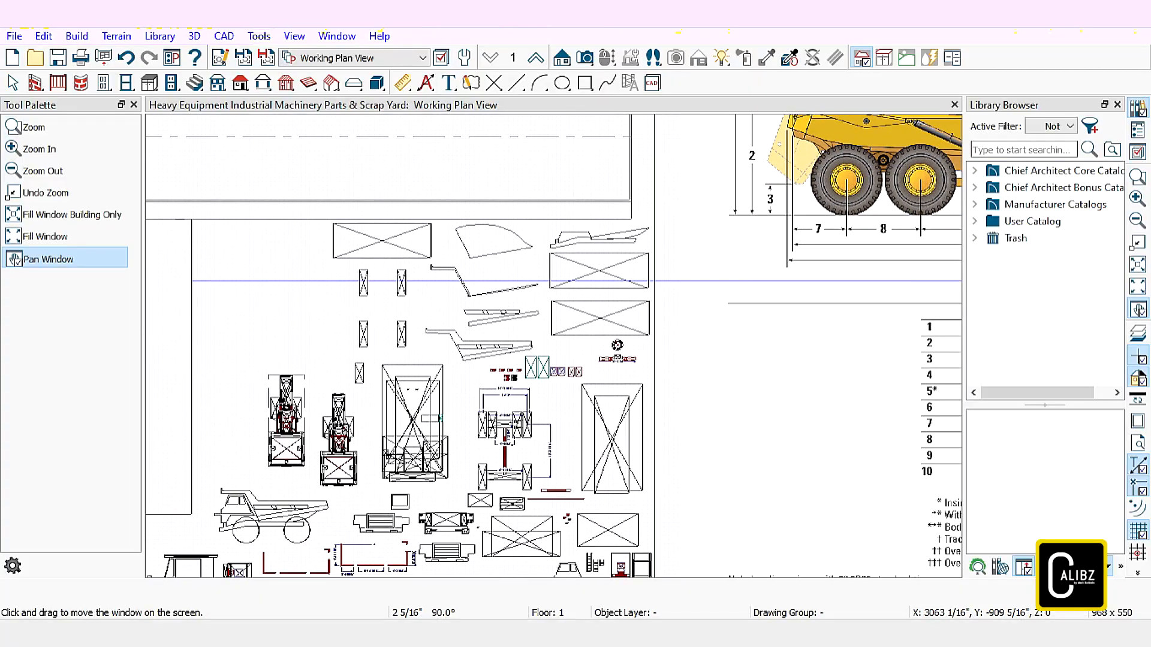
key(Escape)
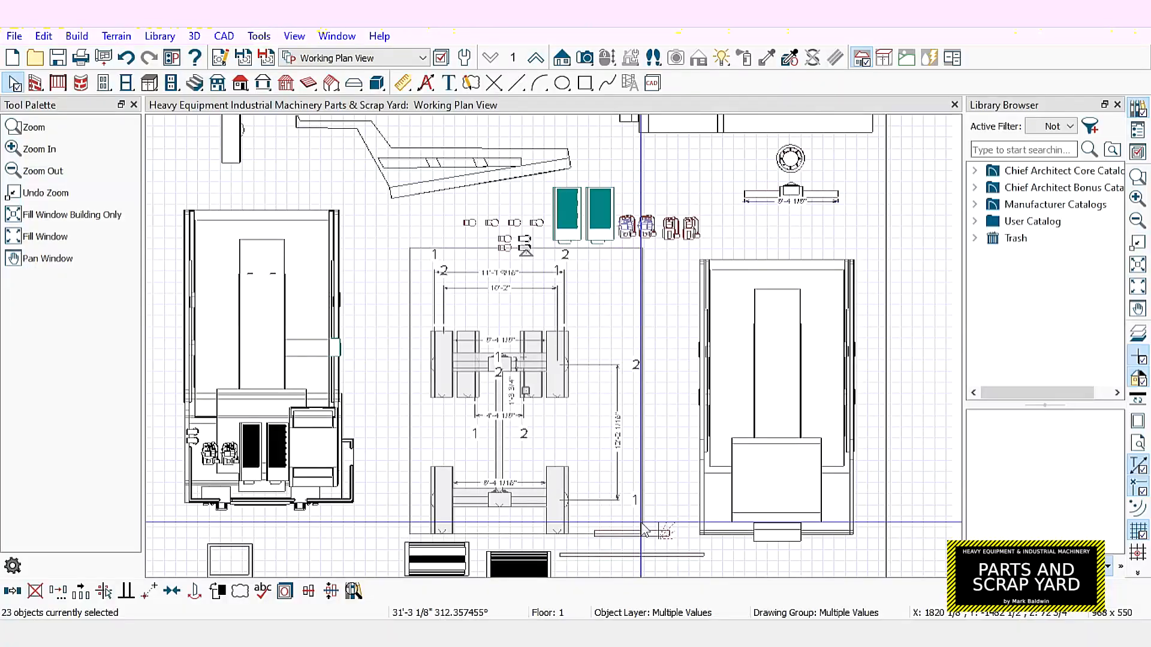
click(606, 510)
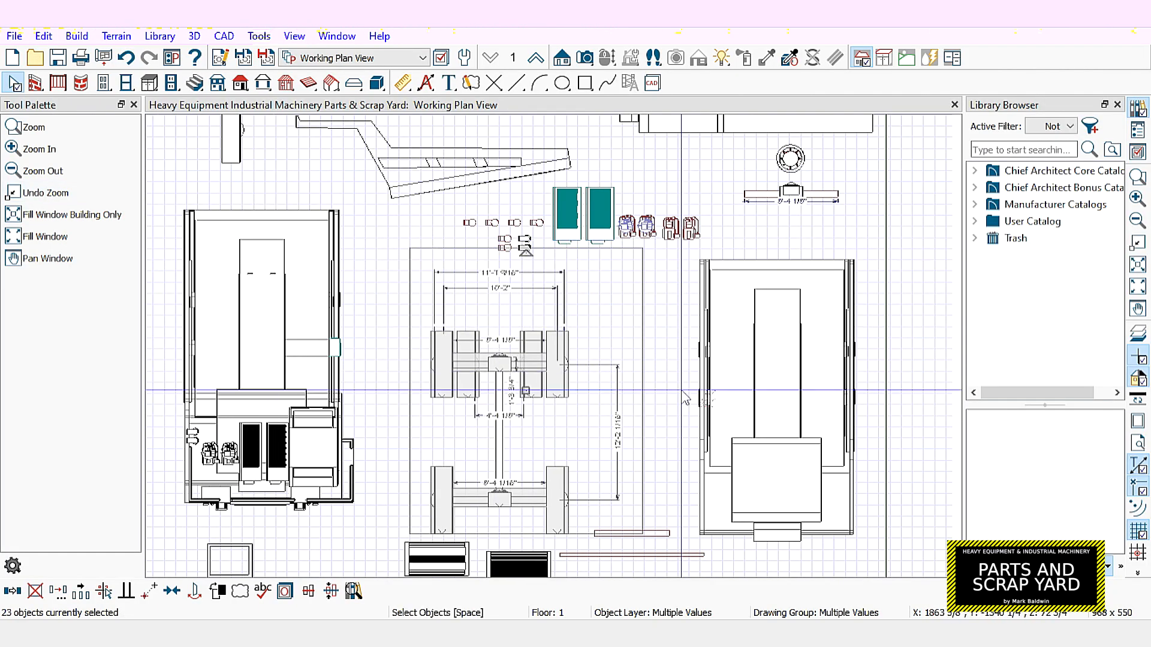
scroll(649, 311, down, 3)
scroll(649, 311, down, 3)
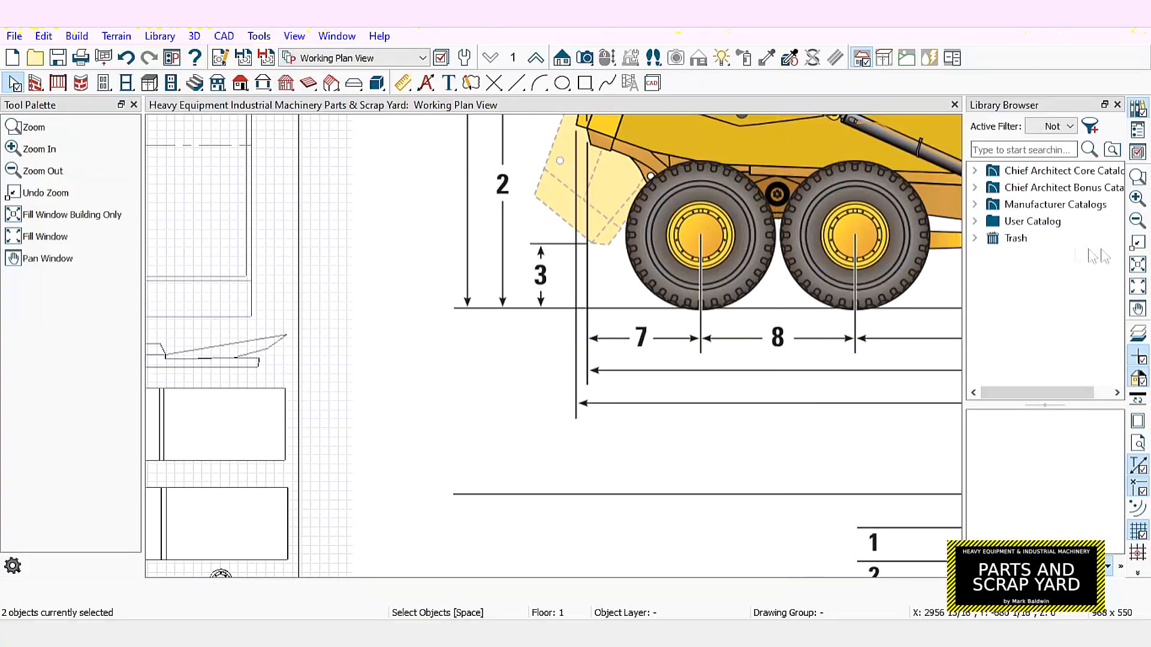
Look up dimension 8 in the truck's specification table and set the copied assembly's axle spacing to 6'-5"
key(p)
drag(957, 354, 608, 140)
key(space)
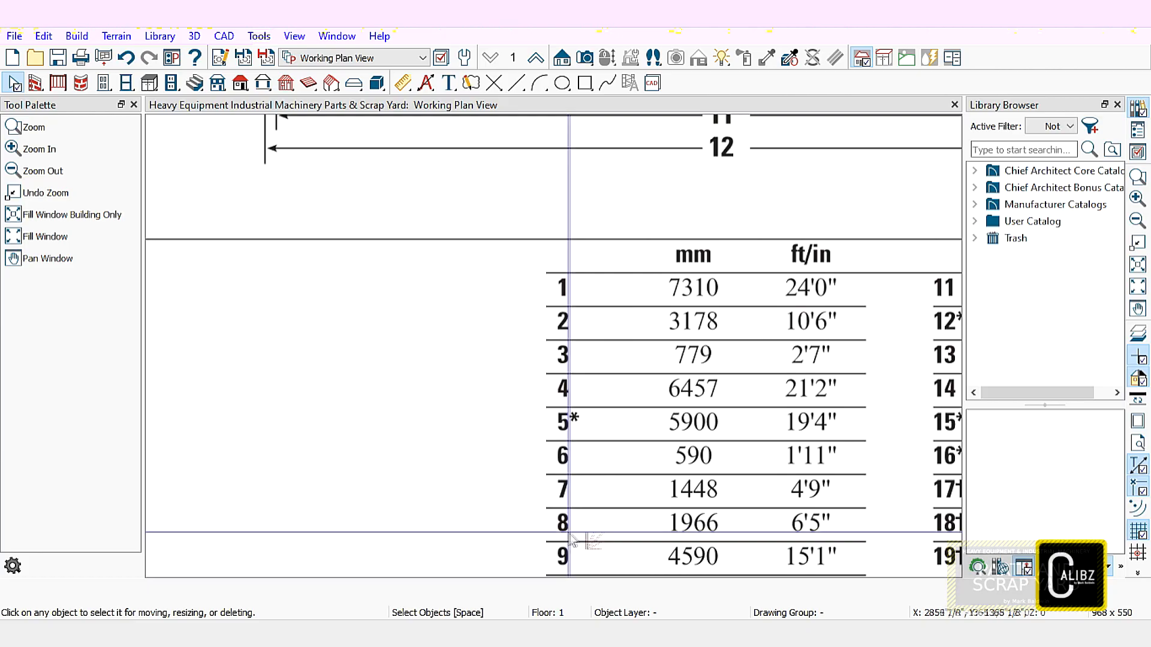
scroll(732, 391, down, 5)
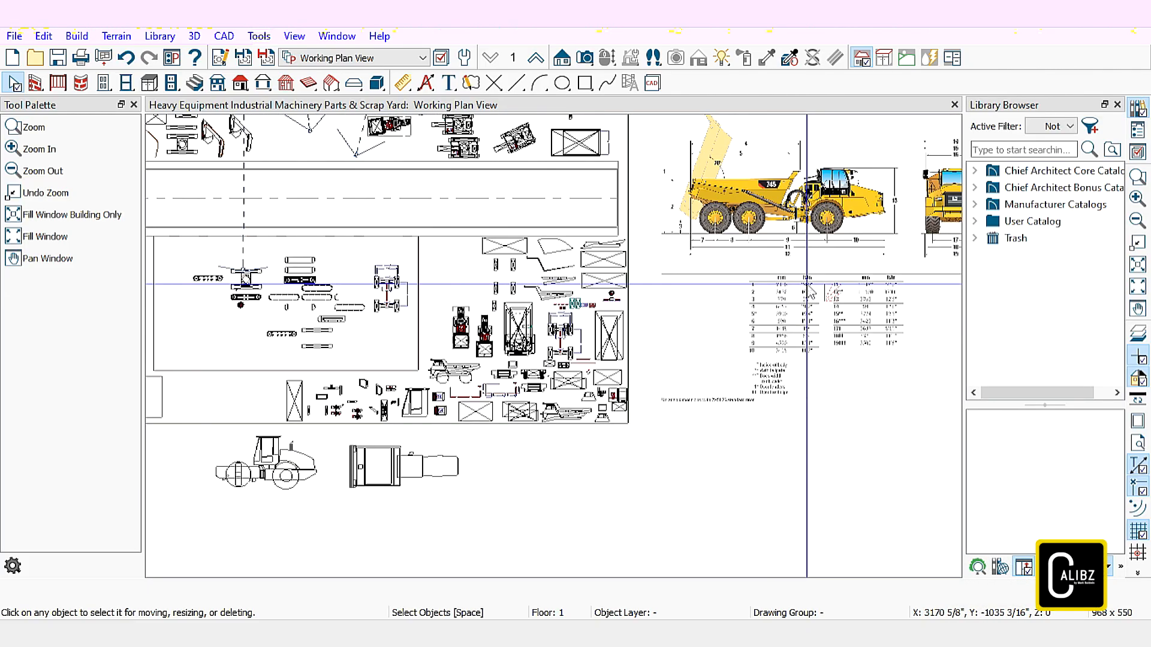
scroll(807, 285, down, 2)
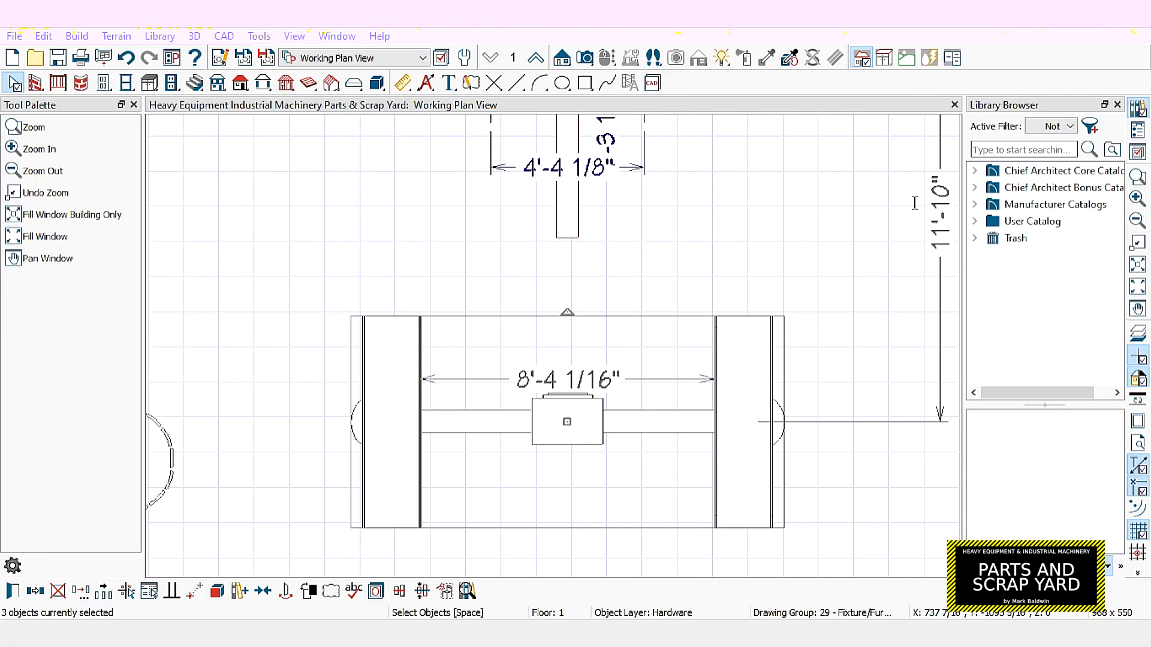
key(Return)
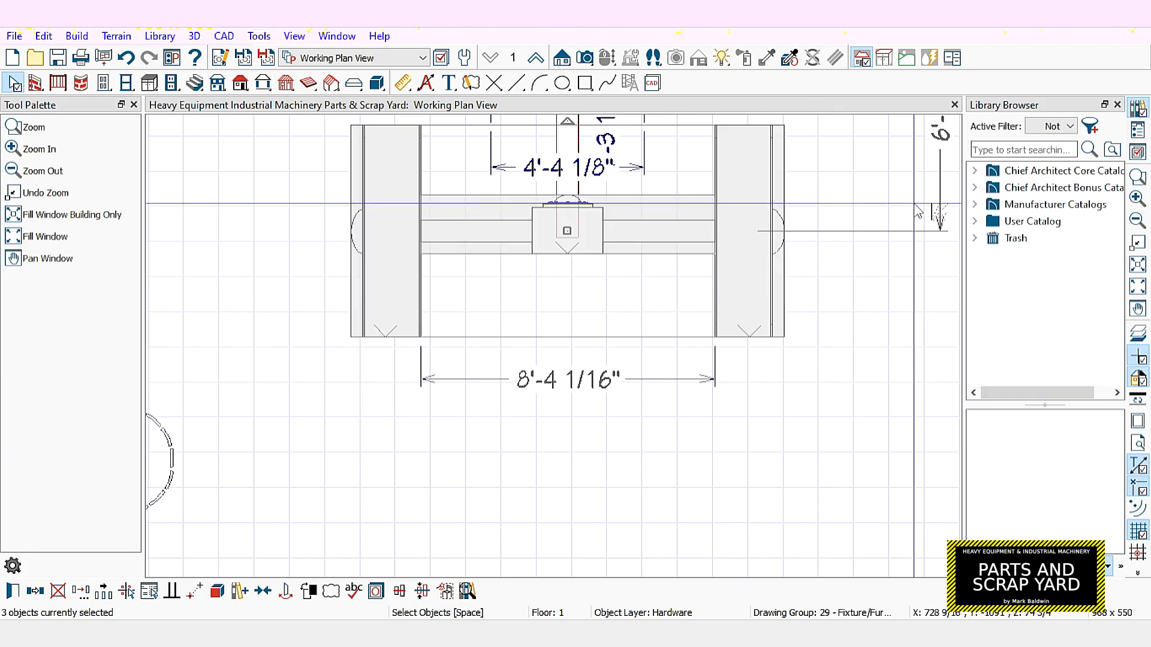
Shorten the centre shaft of the copied assembly so its end meets the lower axle's hub
click(1138, 308)
mouse_move(923, 290)
mouse_down()
mouse_move(902, 302)
mouse_move(887, 454)
mouse_up()
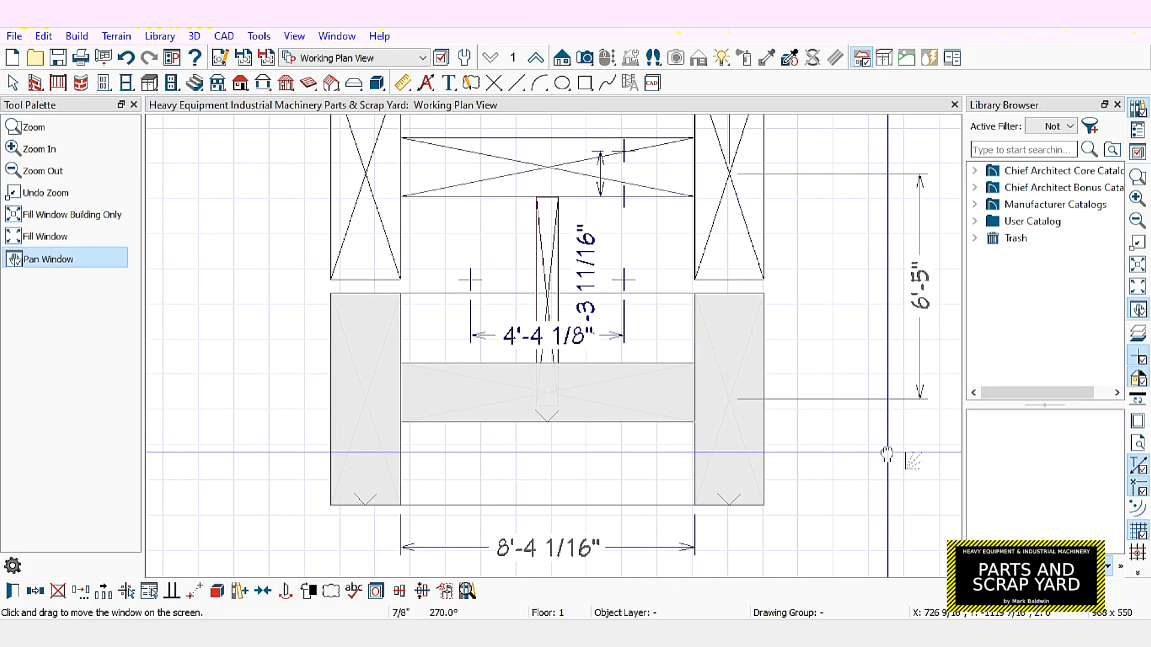
click(546, 329)
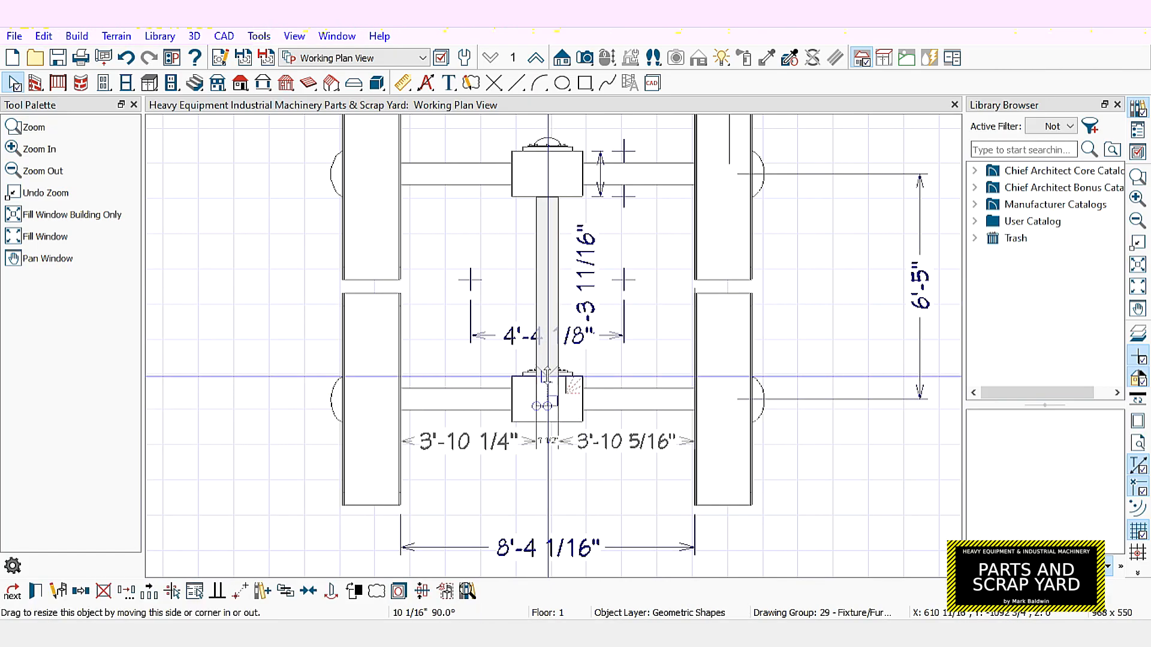
click(608, 352)
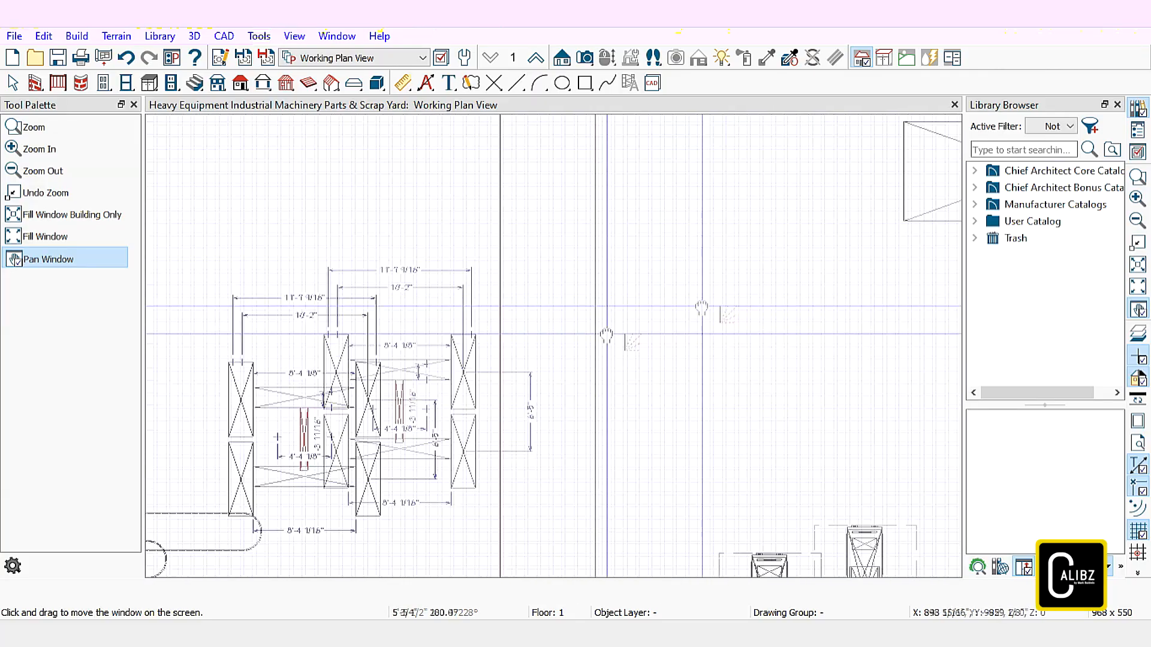
Paste a fresh copy of the original two-axle wheel assembly with its dimensions near the east edge of the empty rectangular area
middle_drag(607, 335, 4, 432)
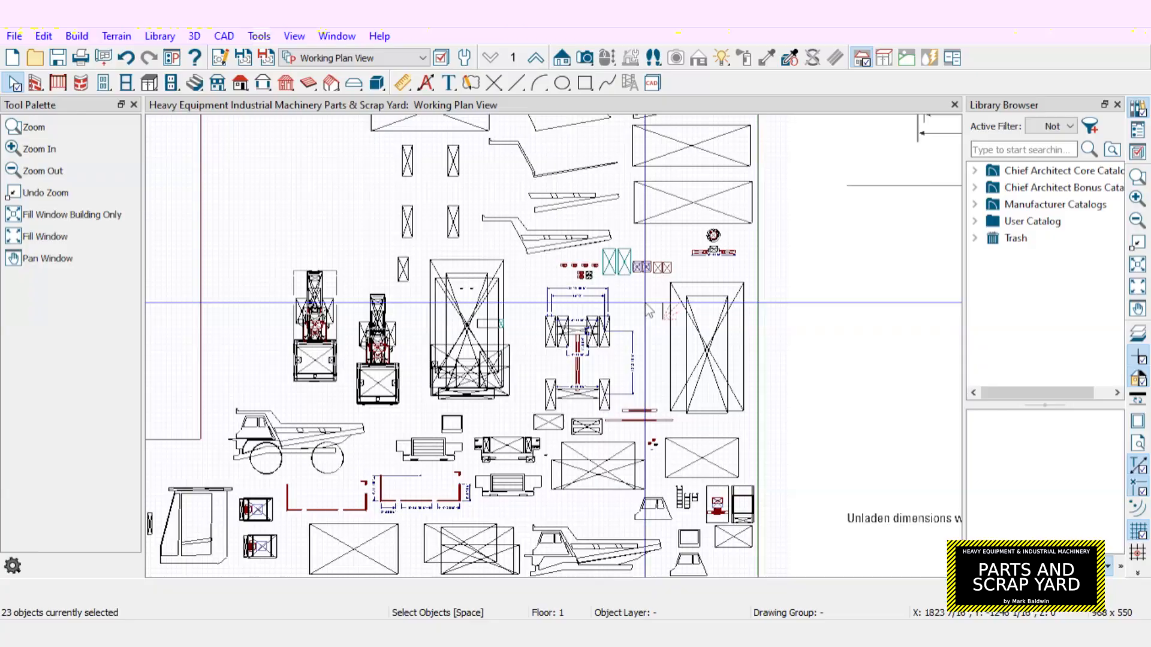
scroll(619, 297, down, 3)
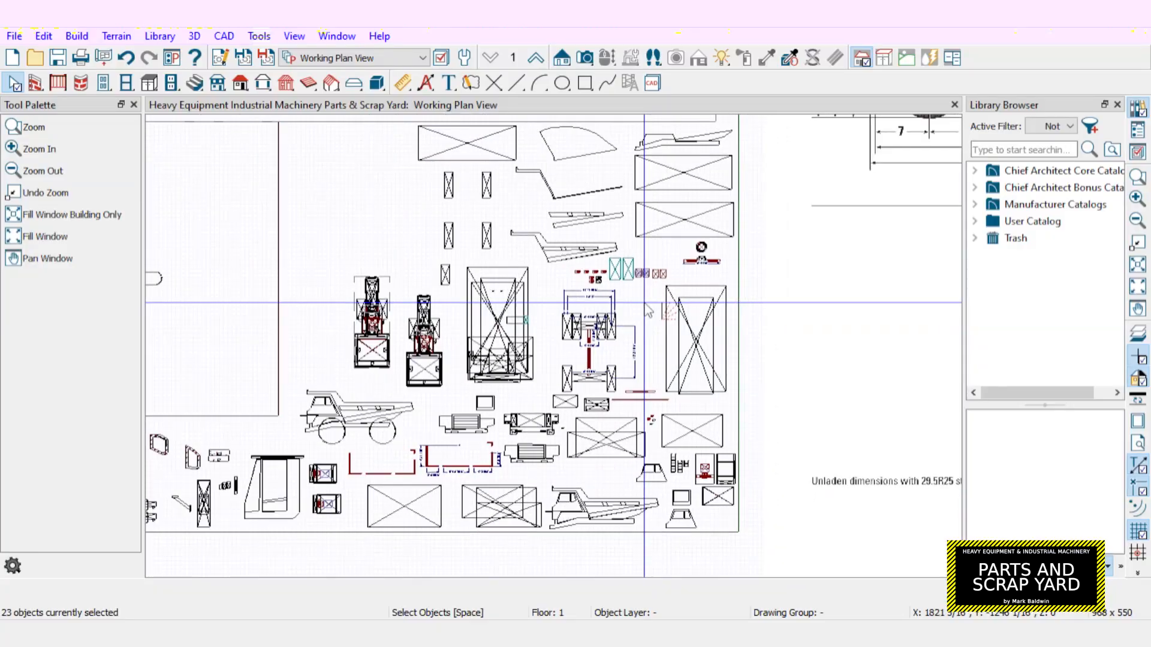
scroll(617, 296, down, 1)
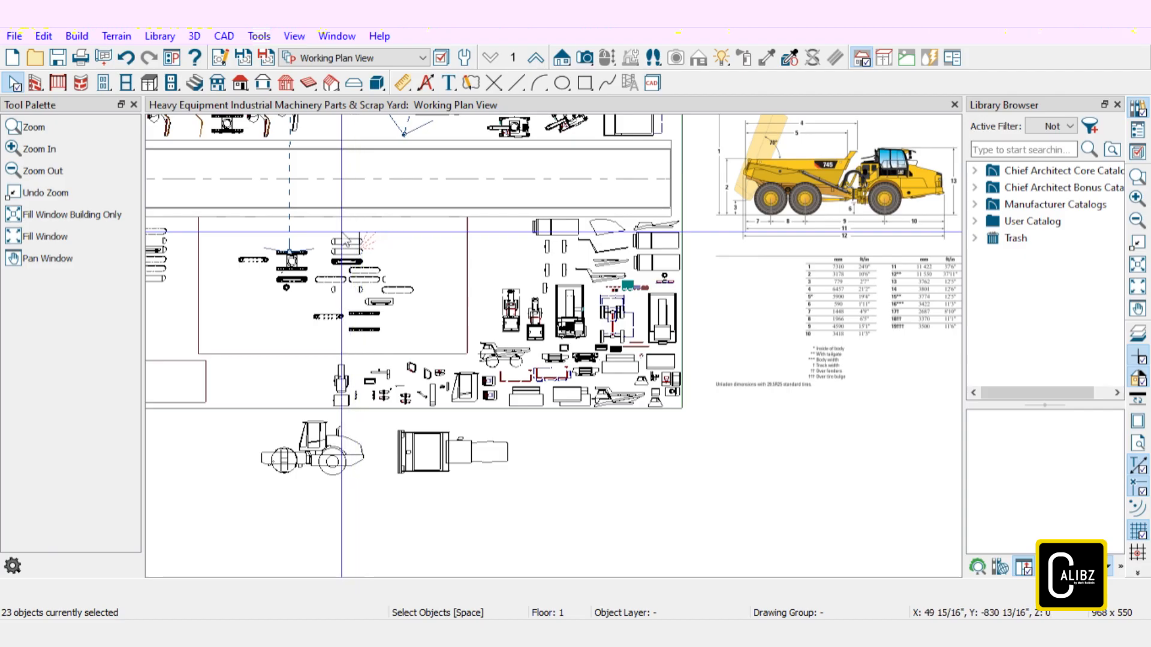
key(Escape)
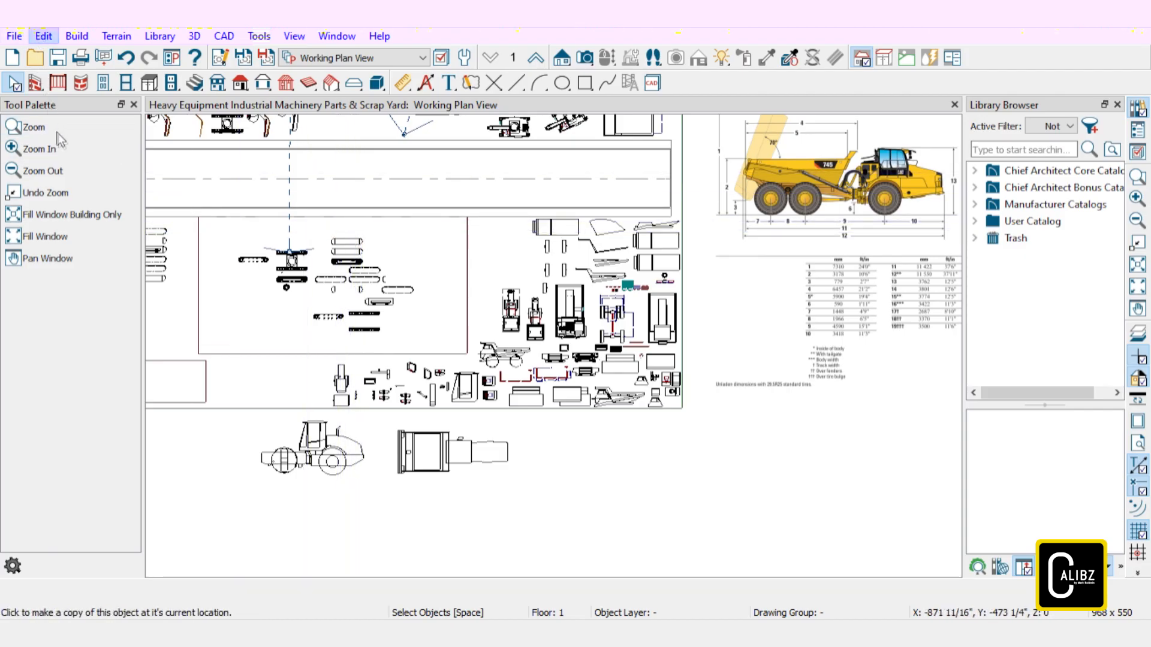
key(ctrl+v)
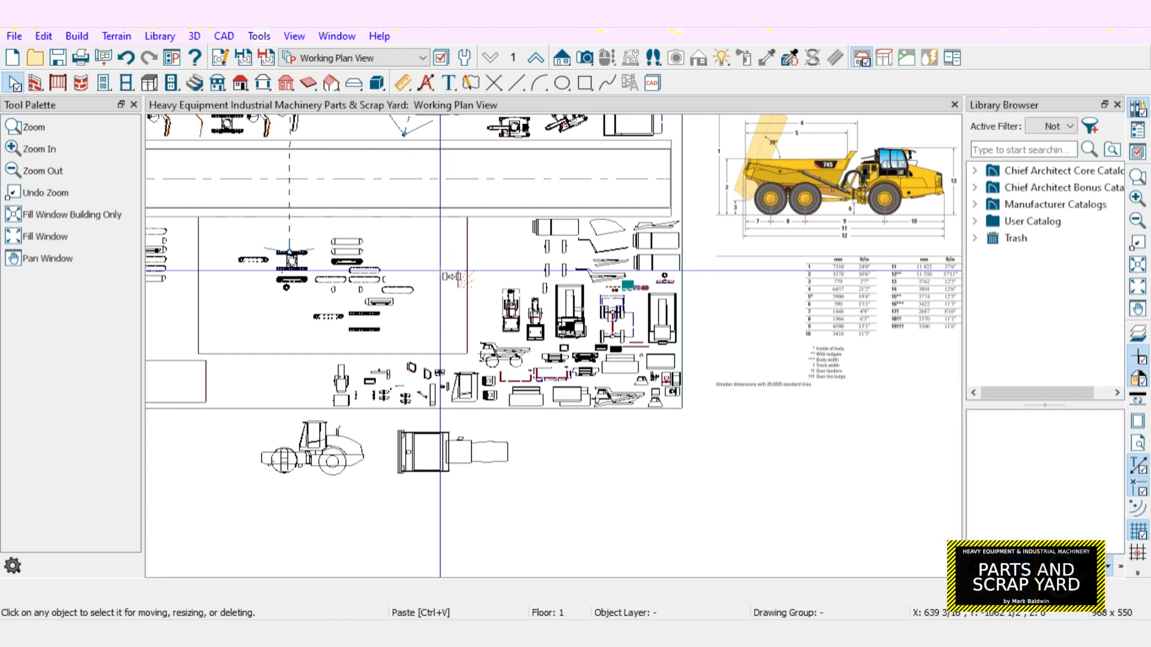
click(440, 271)
drag(440, 271, 480, 296)
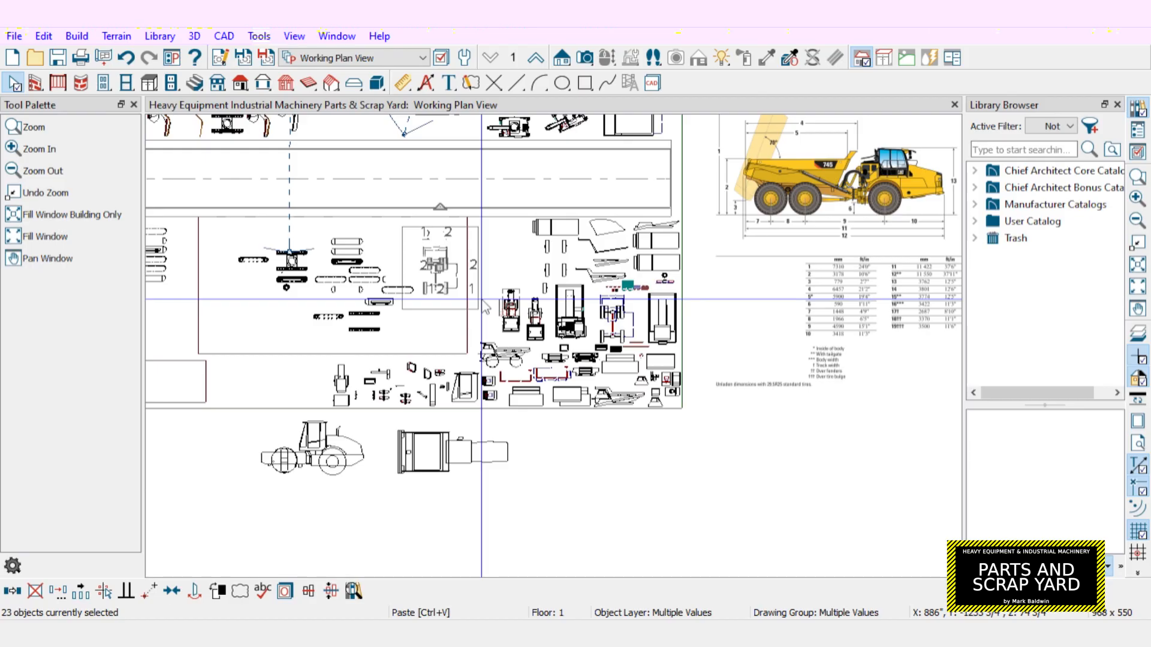
click(482, 300)
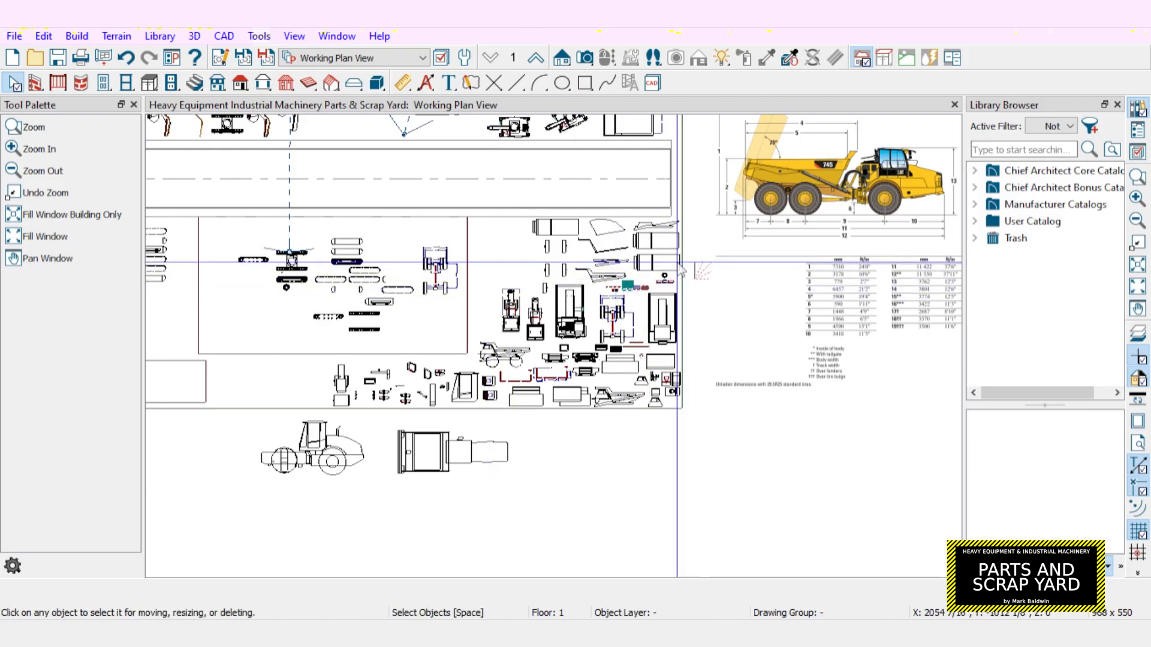
middle_drag(906, 188, 897, 245)
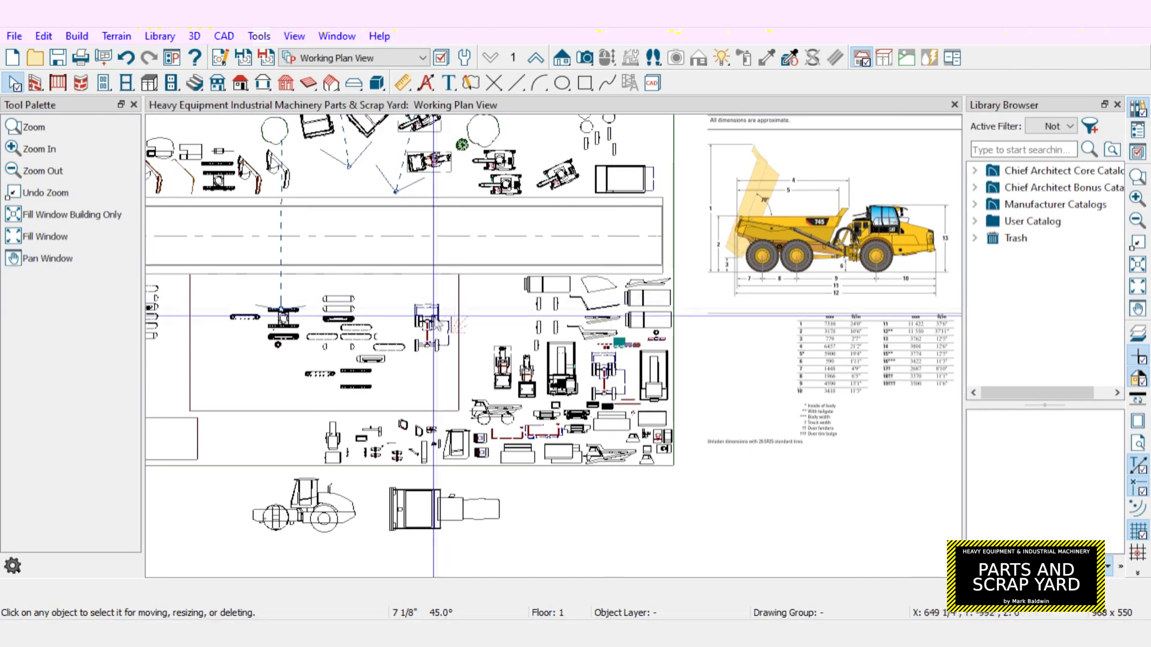
scroll(407, 340, up, 4)
scroll(408, 341, up, 5)
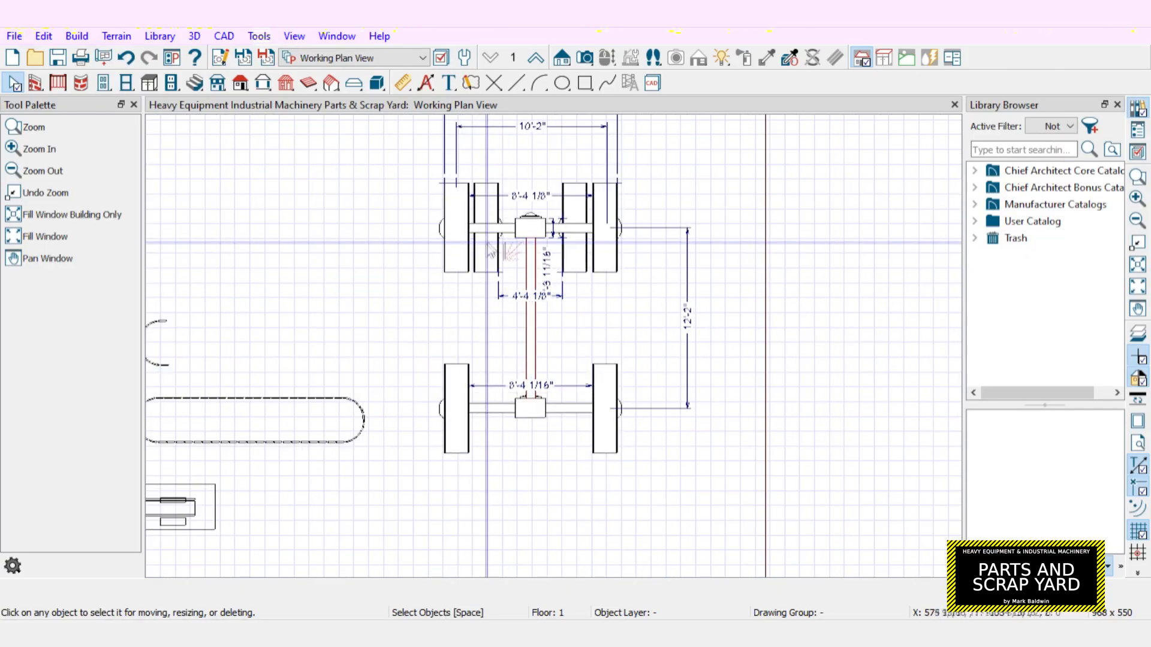
Delete the two inner wheels from the upper axle of the pasted assembly
click(490, 252)
shift+click(578, 258)
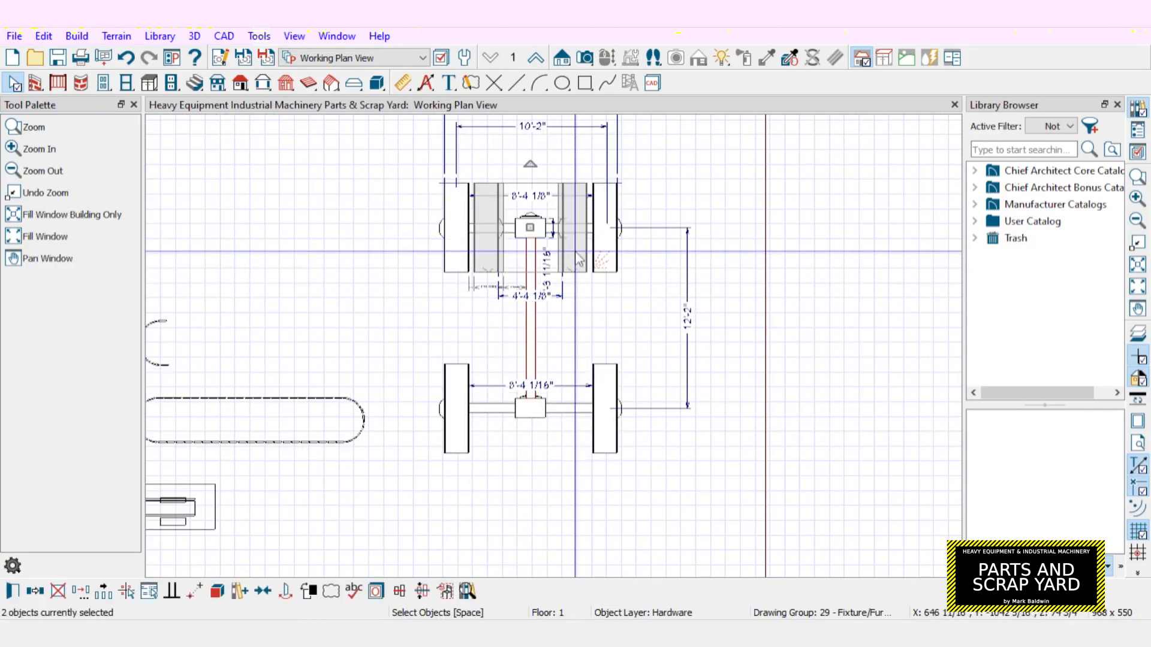
key(Delete)
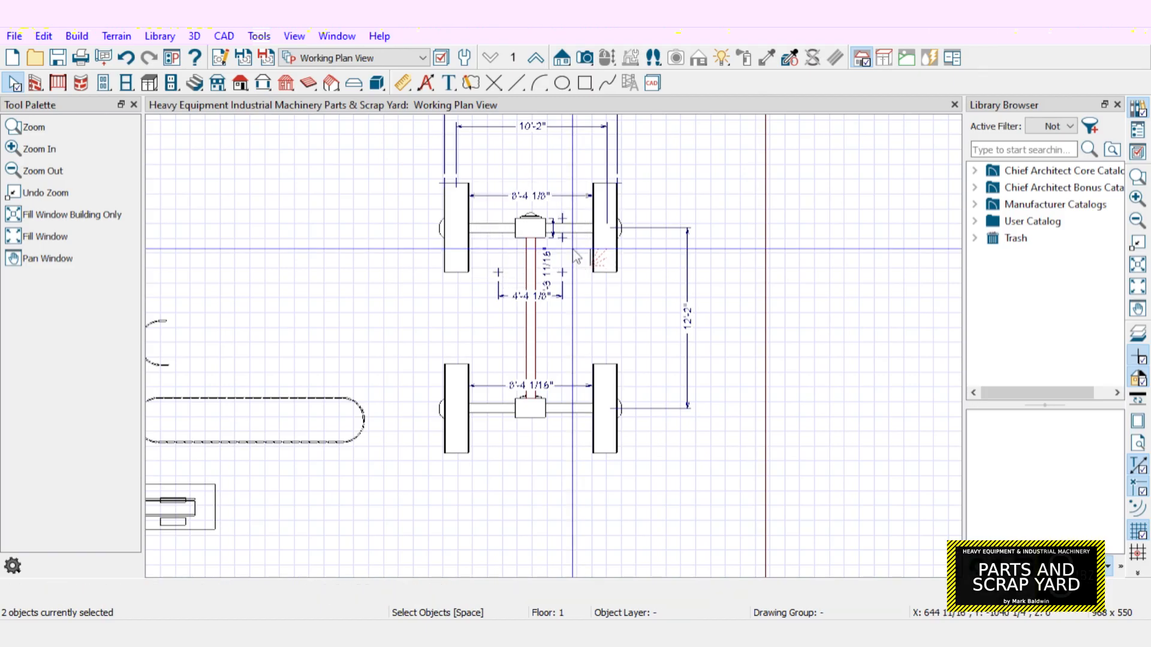
Look up dimension 8, the spacing between the two rear axles, in the truck's specification drawing and table
scroll(477, 233, up, 1)
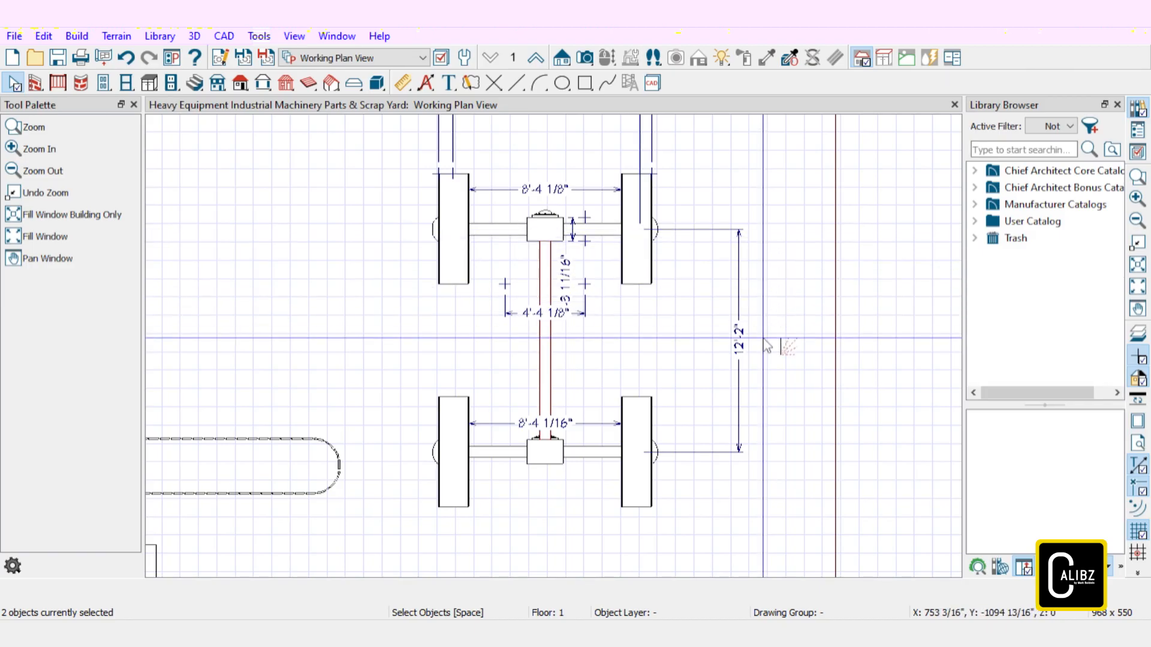
scroll(707, 296, down, 2)
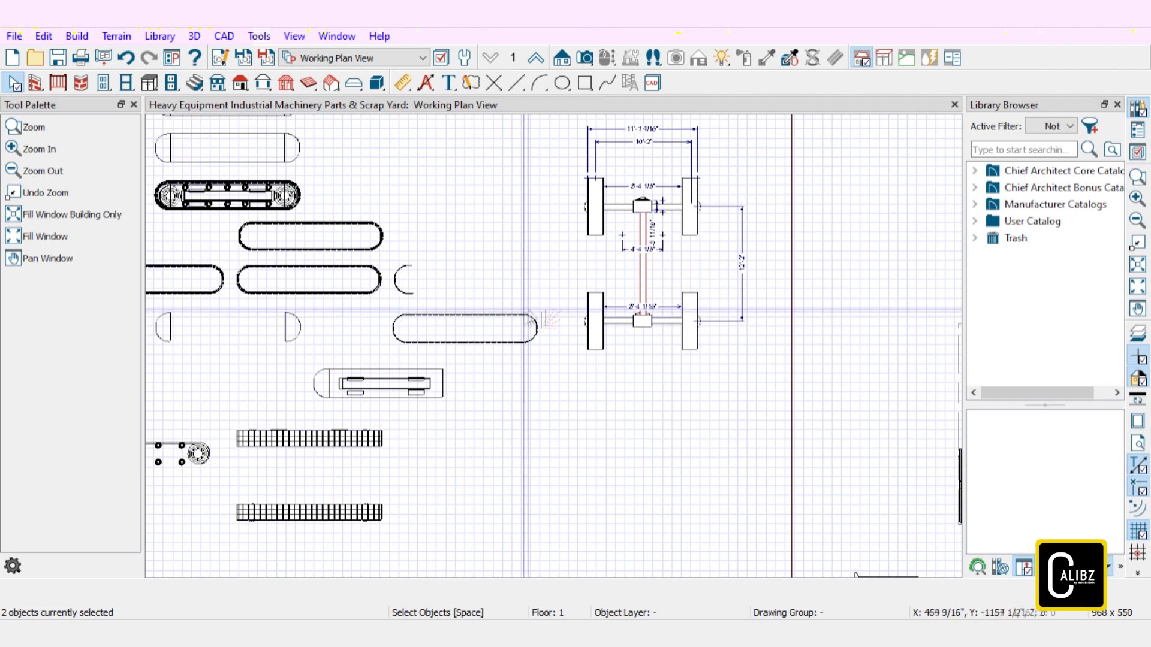
scroll(527, 316, down, 5)
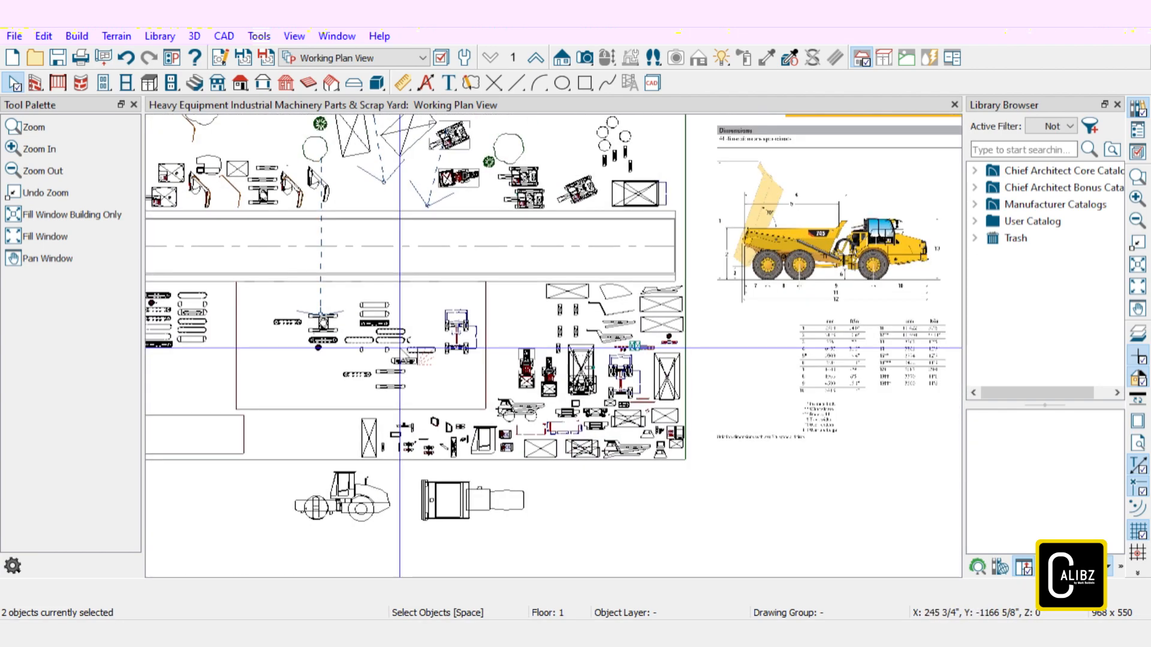
scroll(779, 287, up, 3)
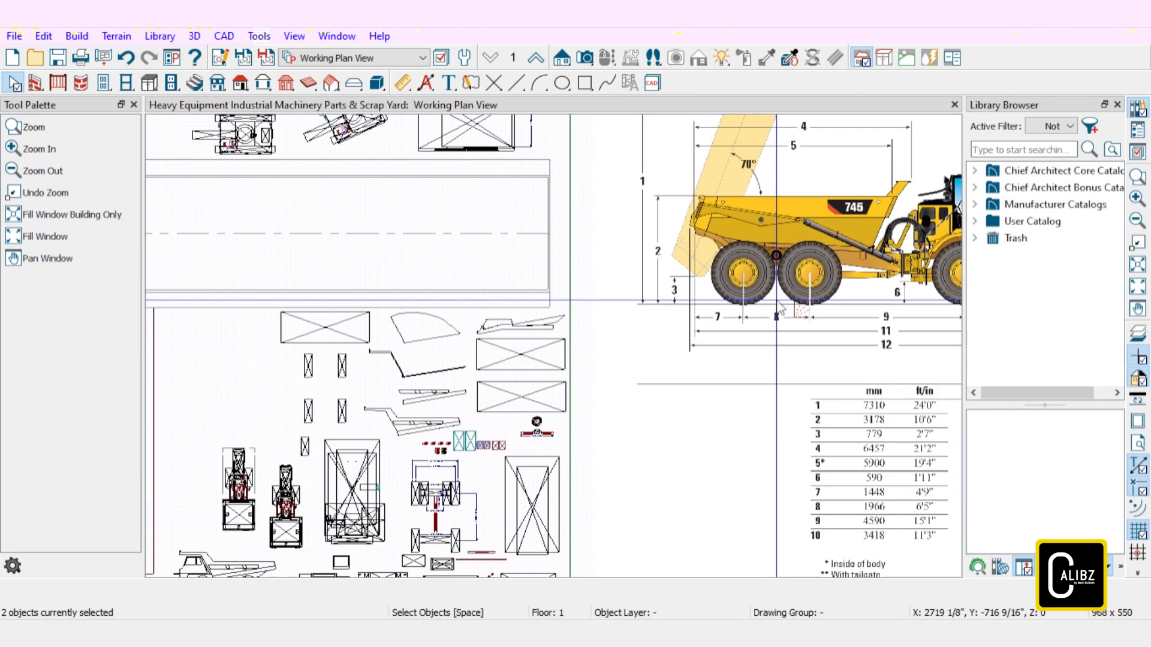
scroll(779, 307, up, 3)
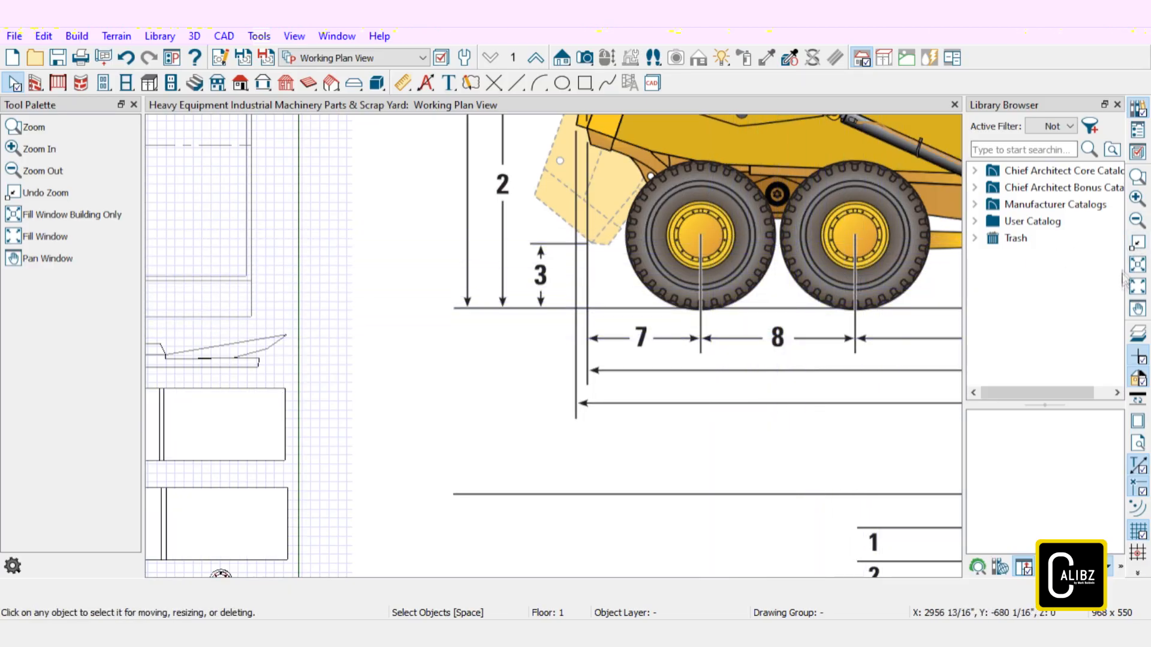
drag(917, 390, 607, 139)
key(space)
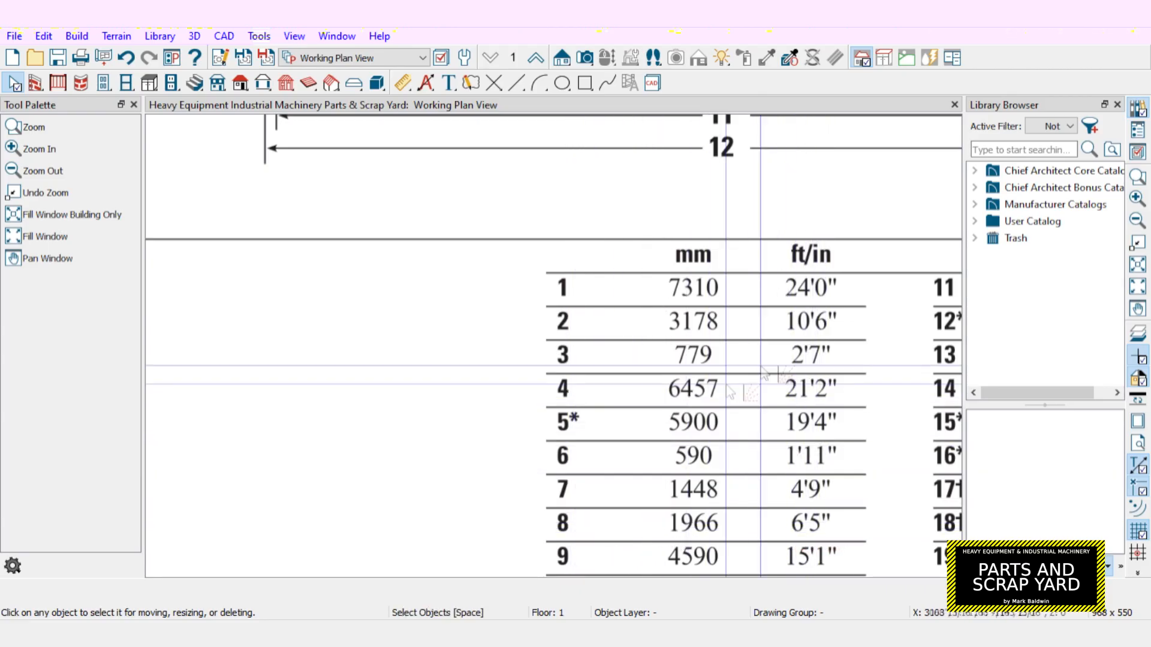
scroll(808, 285, down, 5)
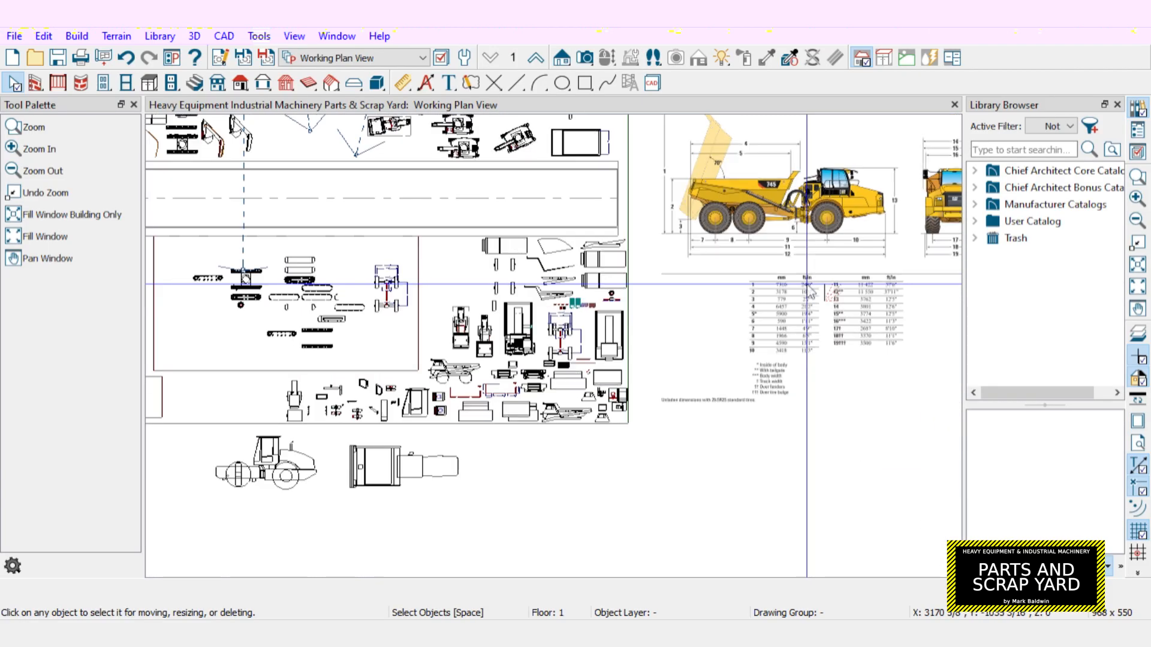
scroll(808, 285, down, 2)
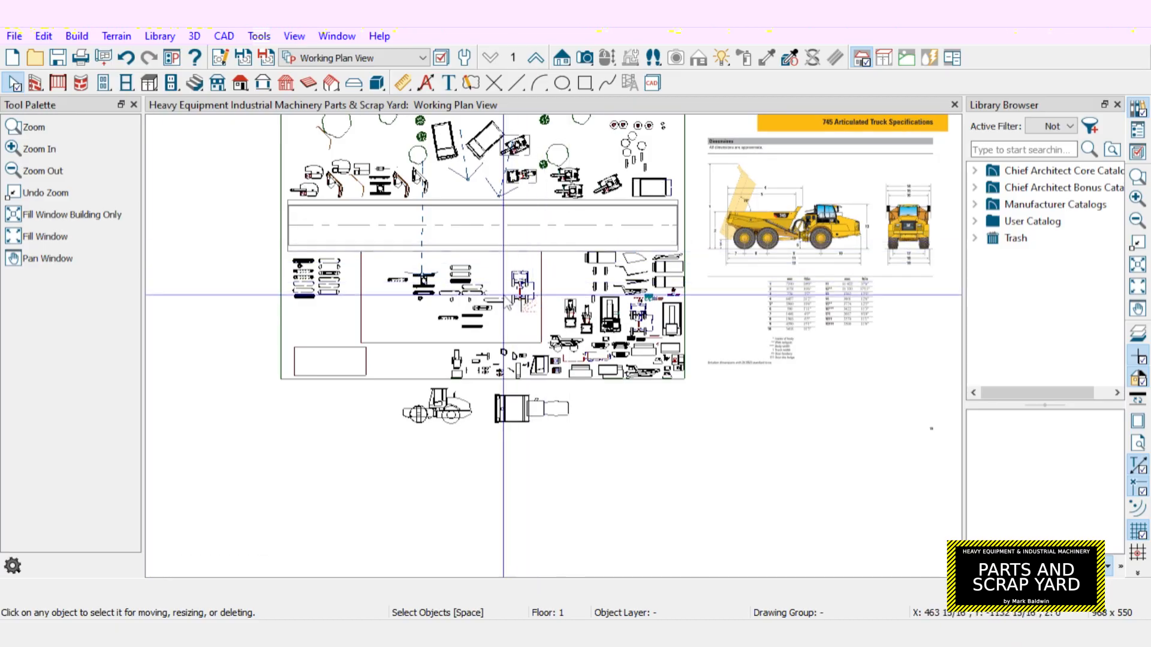
scroll(503, 282, up, 6)
scroll(522, 292, up, 3)
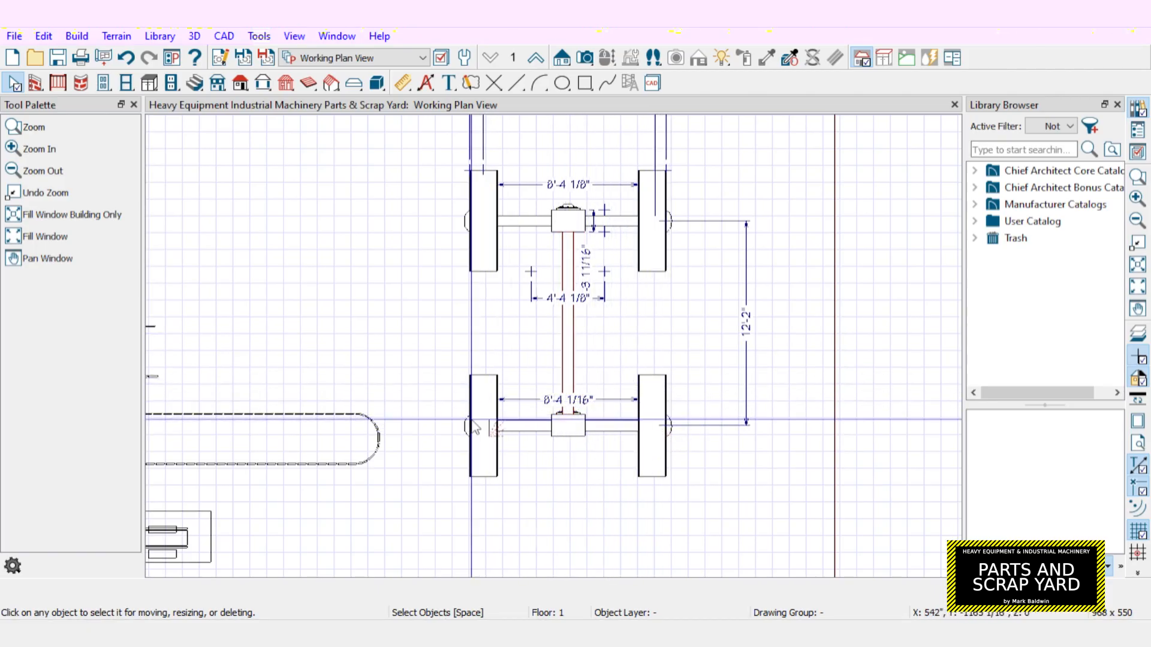
Shorten the centre shaft of the pasted assembly so its lower end is well clear of the lower axle
click(569, 361)
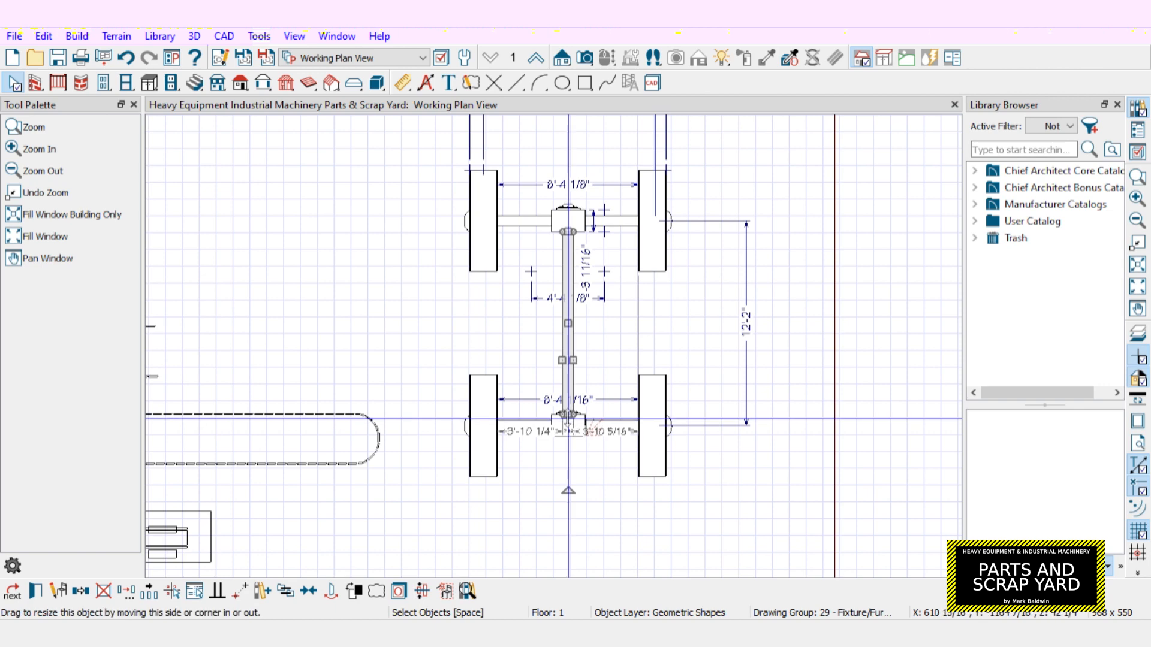
scroll(573, 447, up, 3)
drag(567, 410, 577, 237)
Move the lower axle with both its wheels up so the spacing between the two axles is 6'-5"
drag(296, 401, 745, 515)
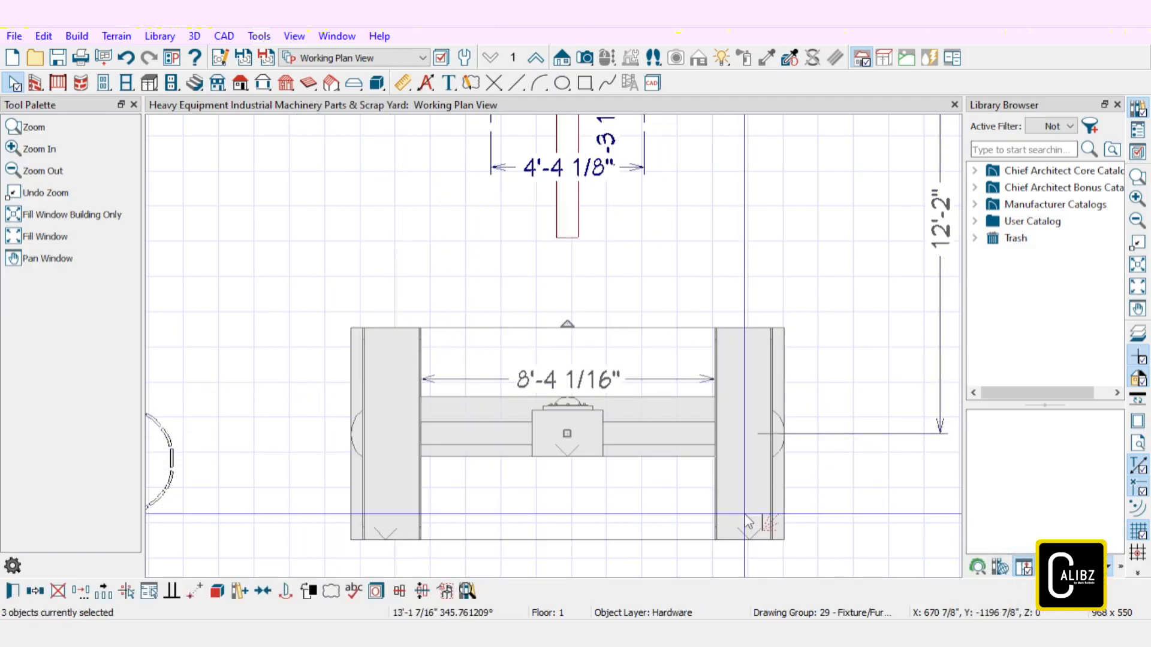
key(Up)
key(Up)
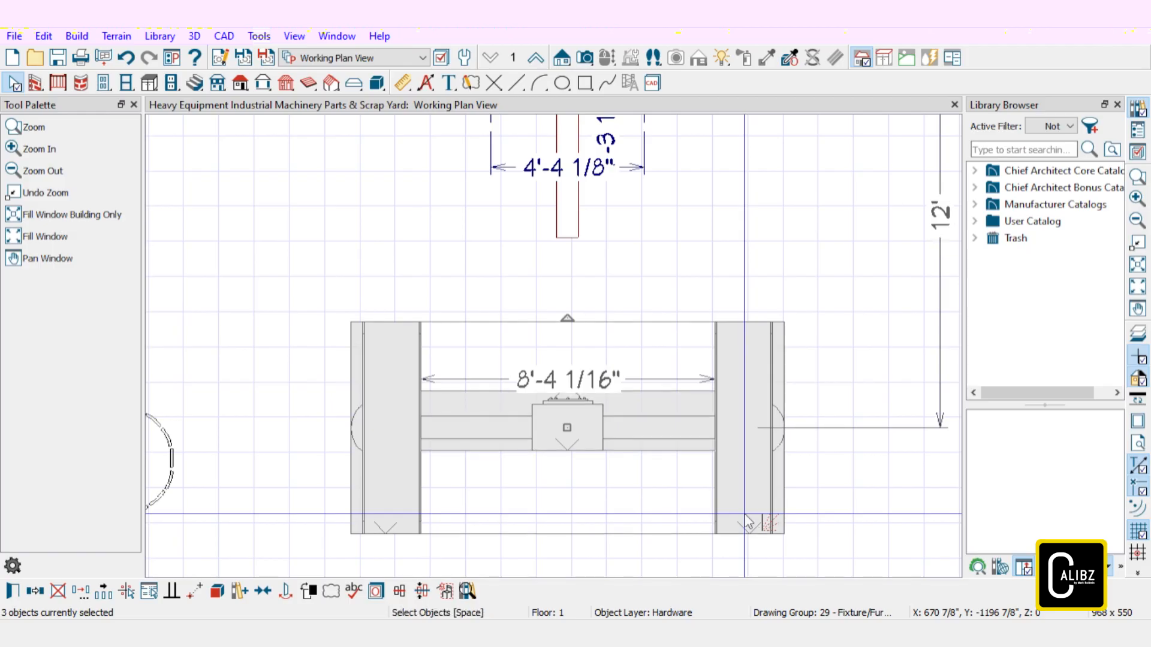
key(Up)
key(Up)
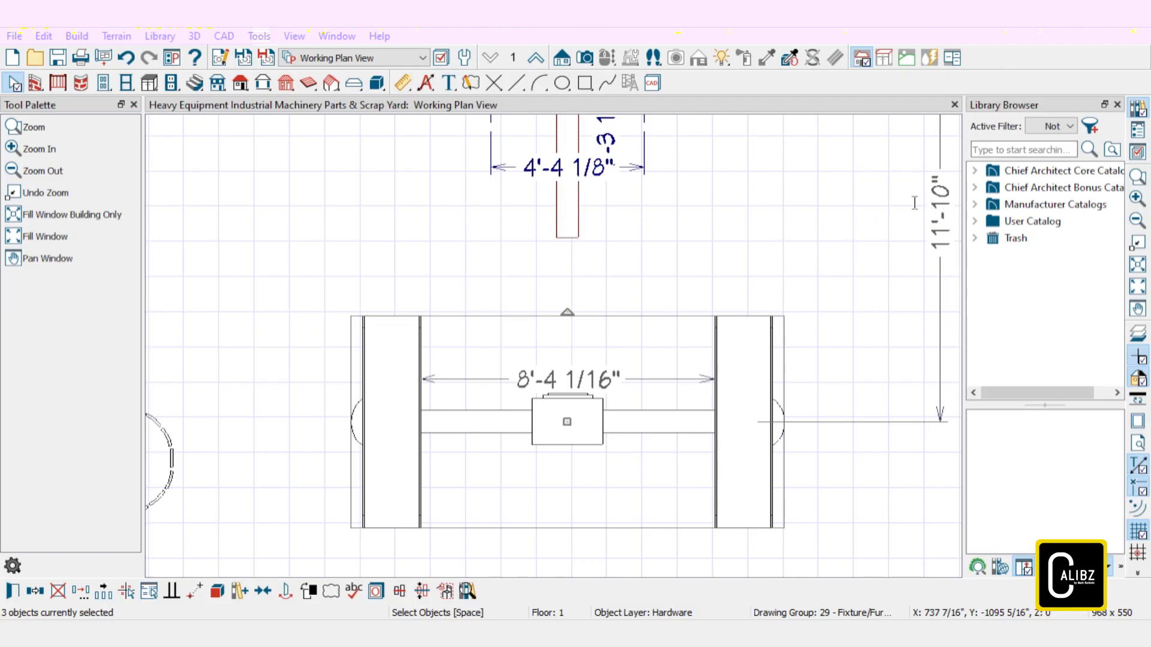
key(Return)
click(1138, 309)
drag(907, 283, 887, 454)
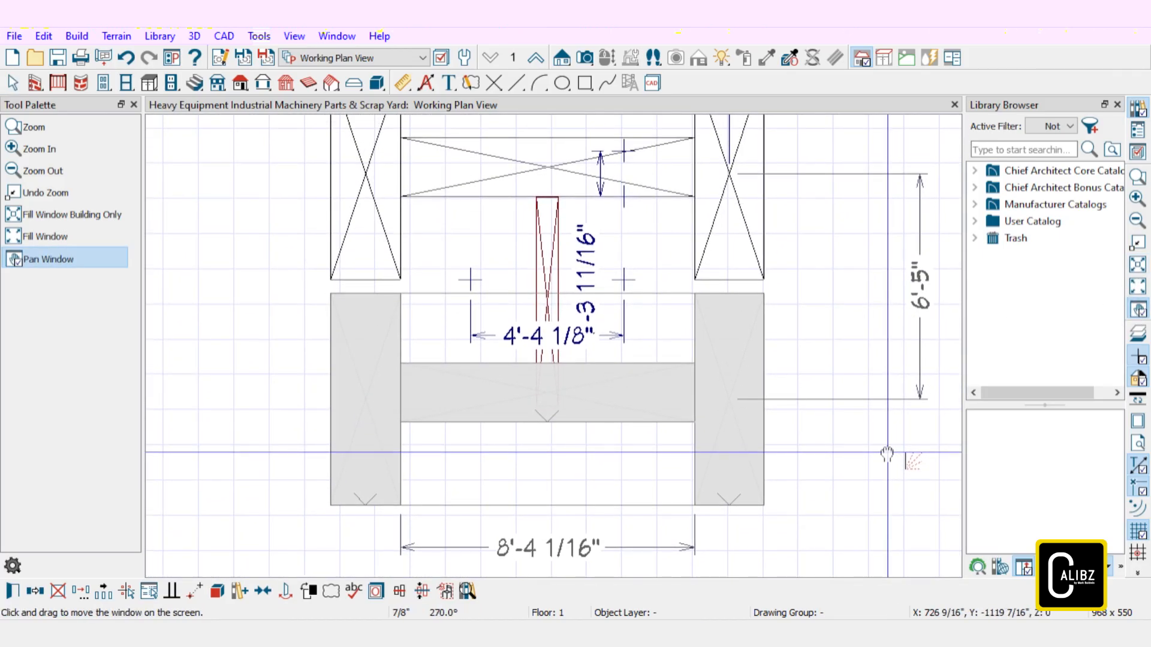
key(space)
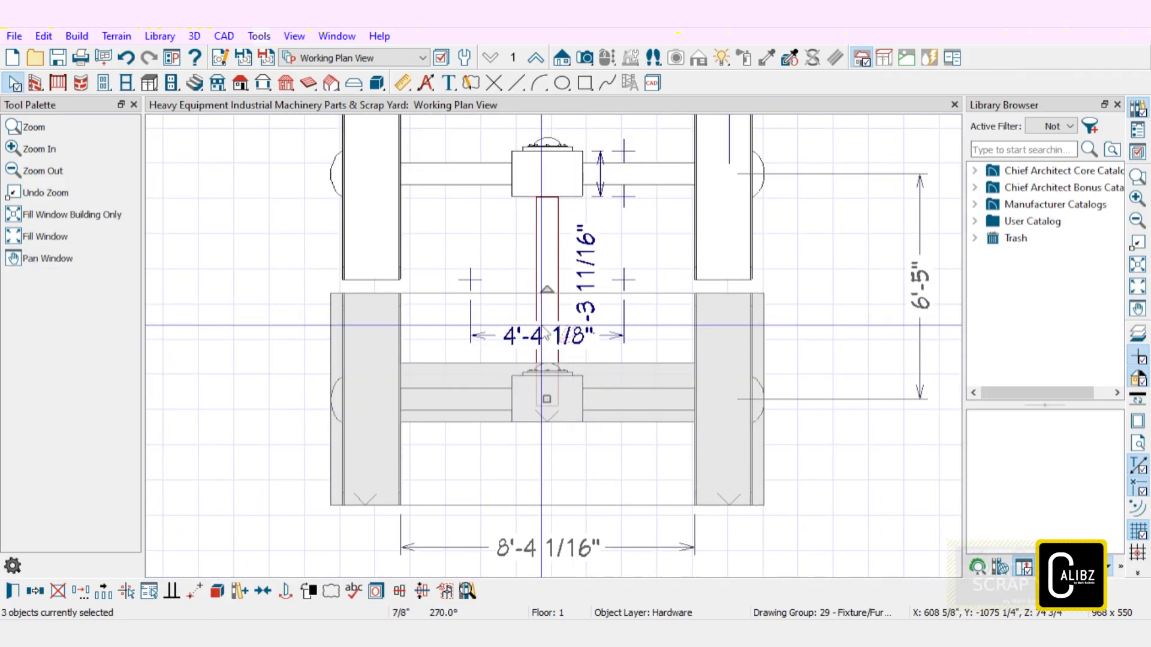
Trim the centre shaft's lower end to meet the lower axle's hub and save the plan
click(538, 261)
drag(546, 408, 547, 376)
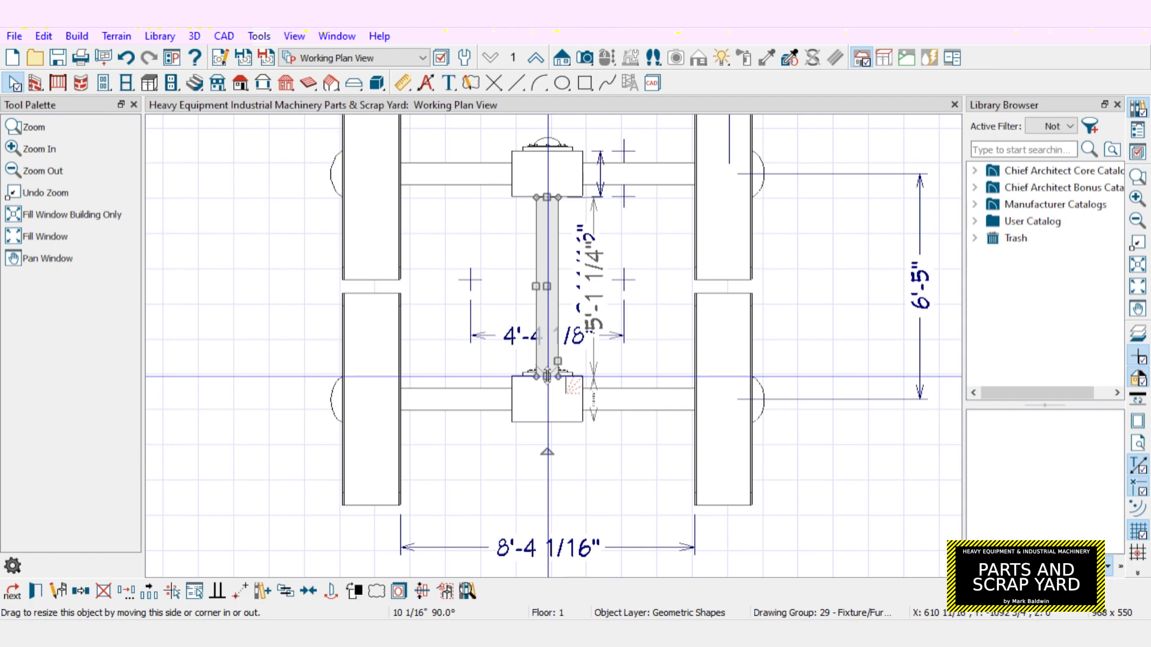
click(607, 353)
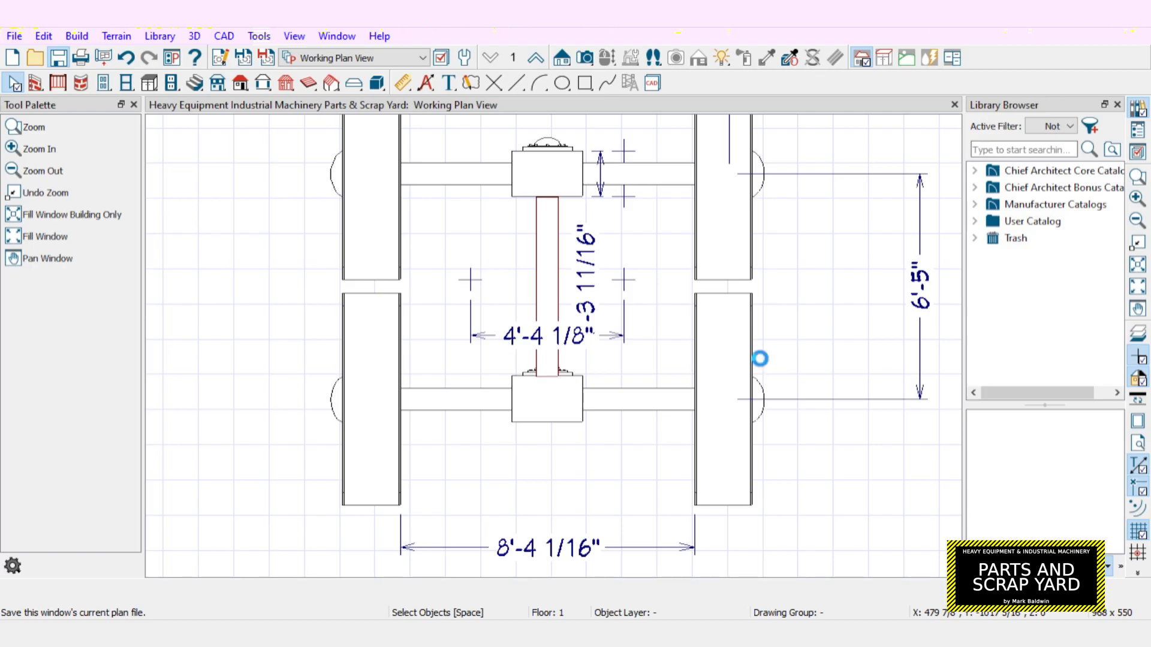
Look up dimension 9, the distance from the middle axle to the front axle, in the specification drawing and table
scroll(748, 359, down, 5)
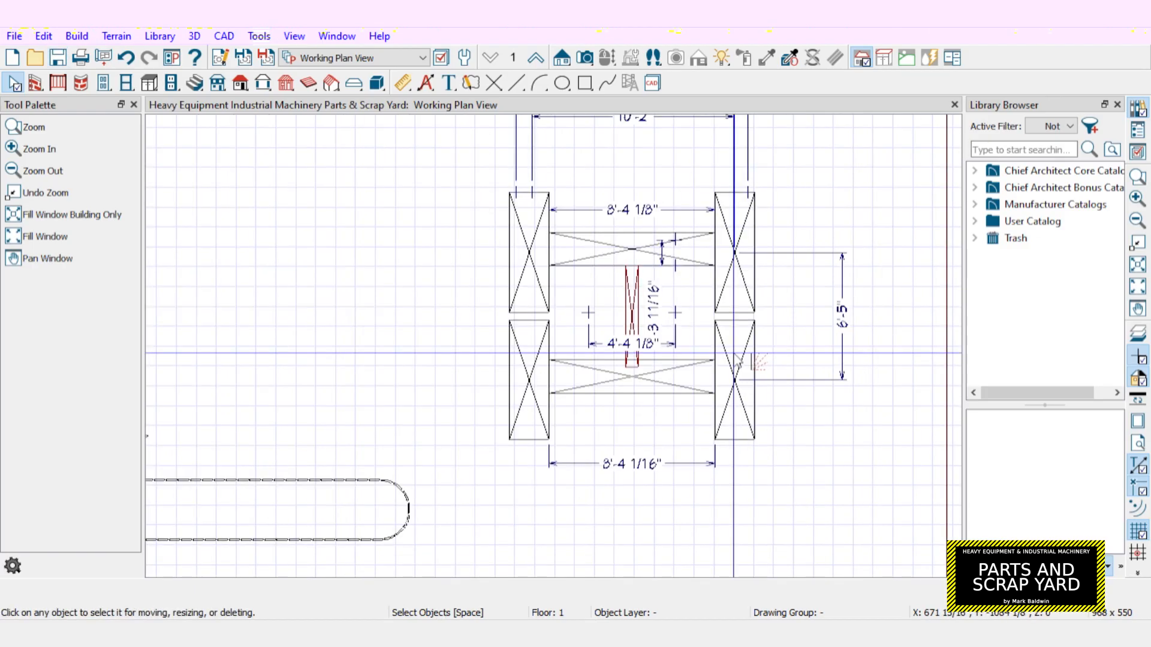
scroll(719, 357, down, 3)
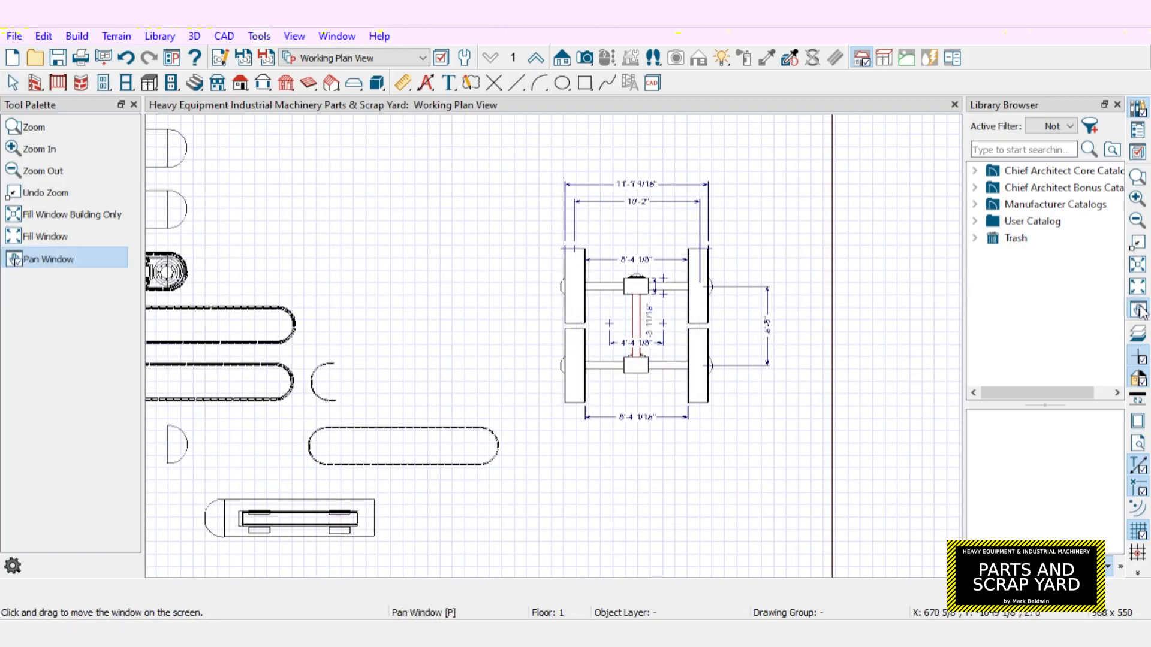
mouse_move(938, 222)
mouse_down()
mouse_move(509, 354)
mouse_move(240, 406)
mouse_up()
middle_drag(240, 406, 4, 433)
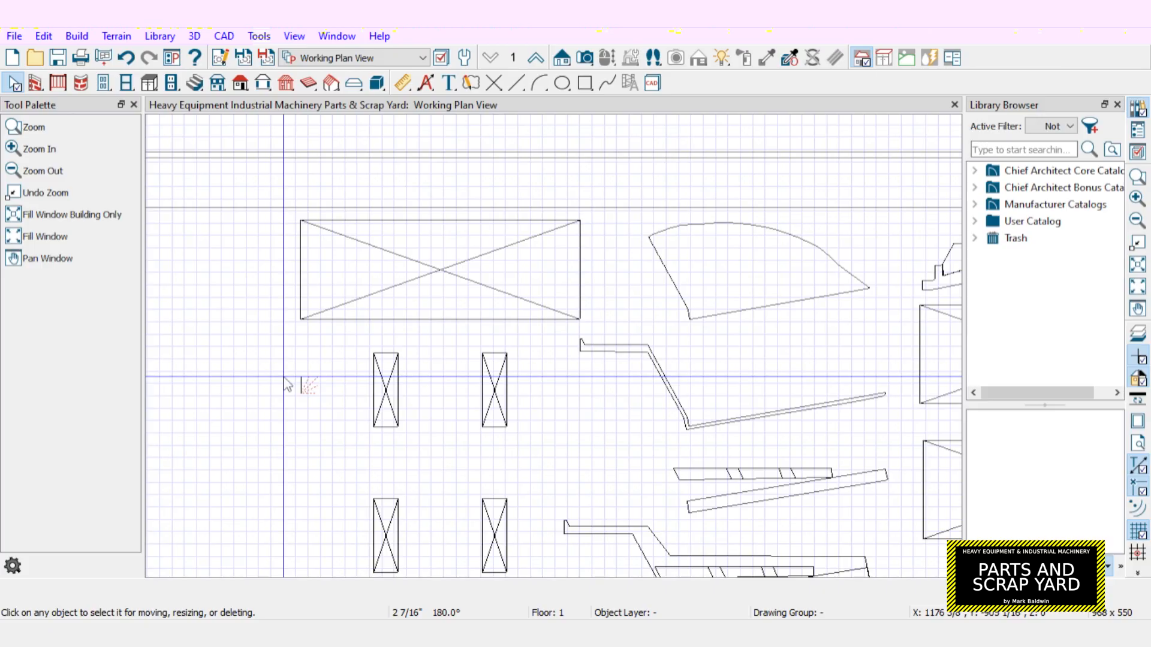
click(1137, 309)
drag(935, 209, 75, 386)
middle_drag(75, 386, 1, 391)
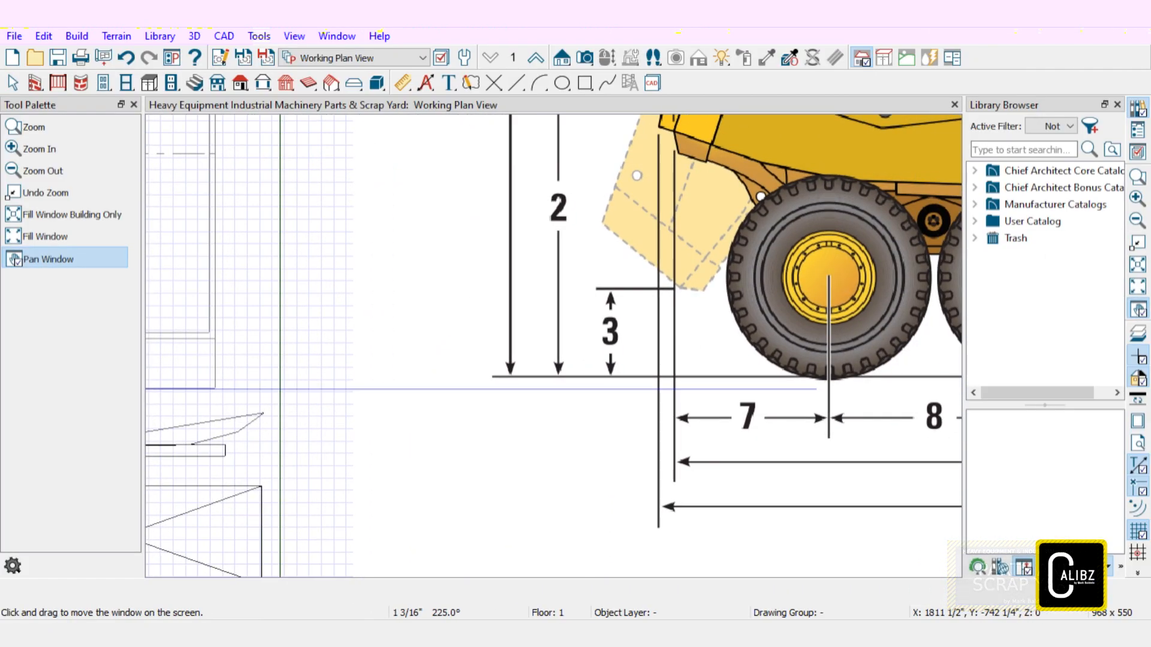
click(1137, 308)
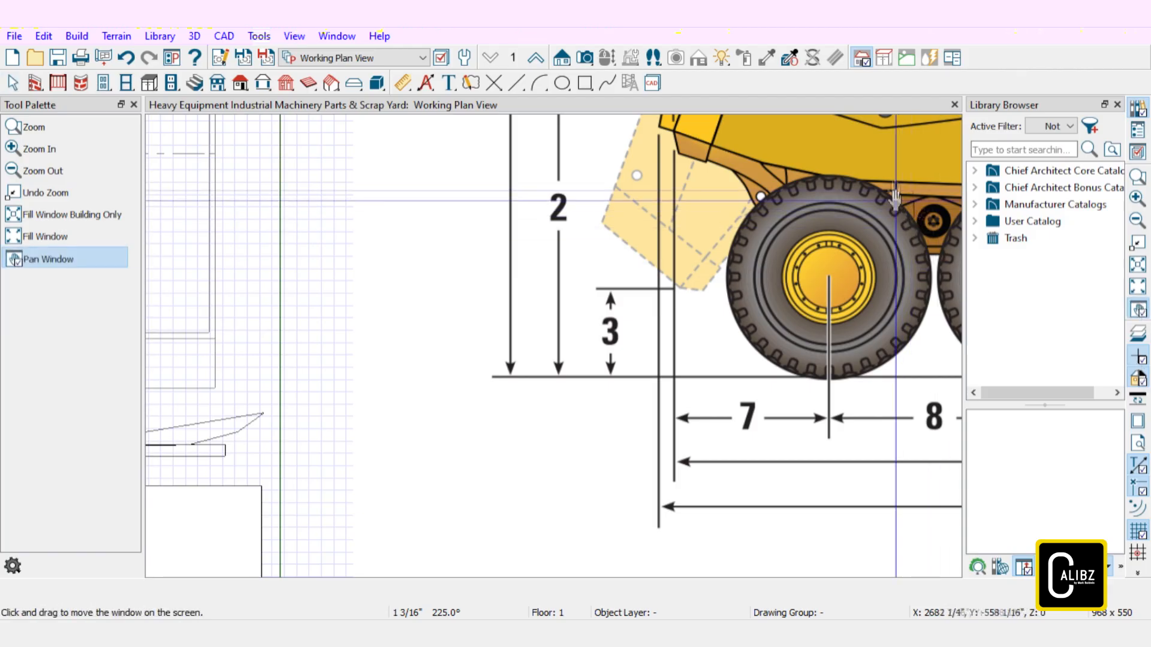
drag(949, 131, 440, 222)
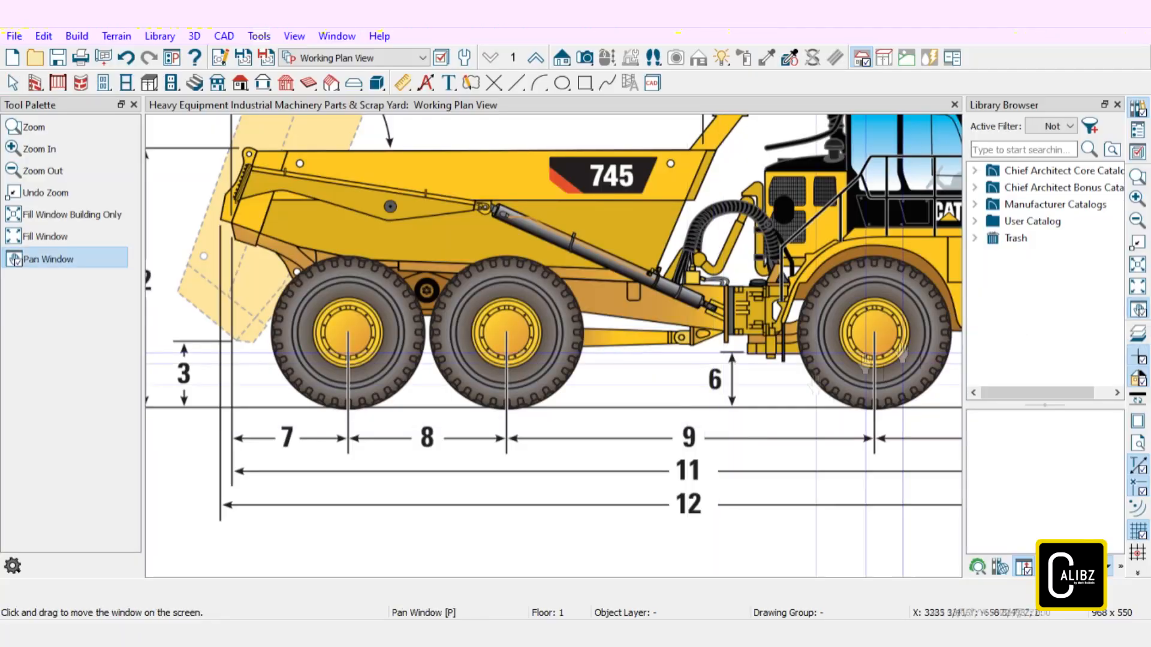
drag(768, 515, 760, 95)
key(space)
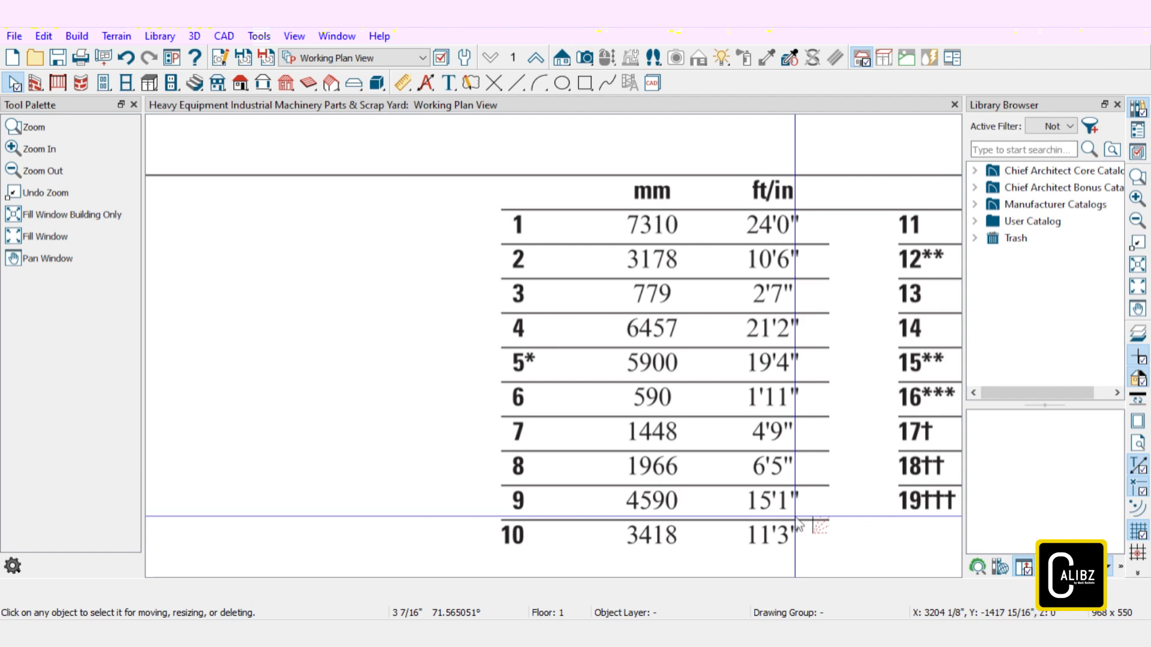
Copy the lower axle with its wheels and place the copy about 11'-11" straight below the original
scroll(836, 519, down, 6)
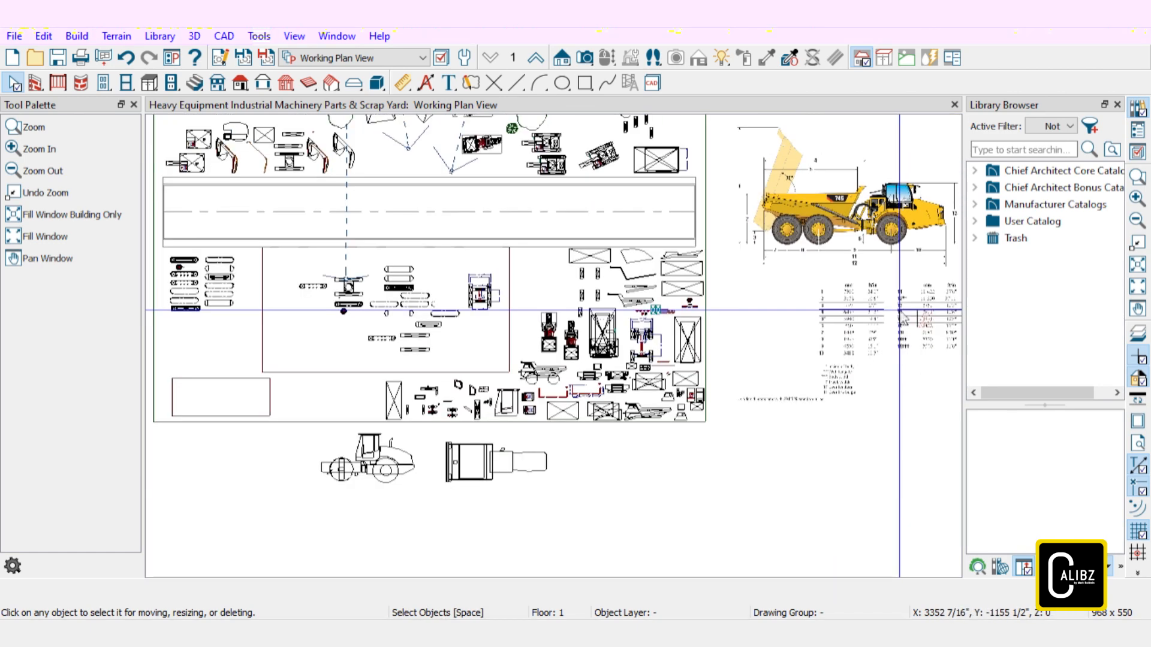
scroll(471, 309, up, 6)
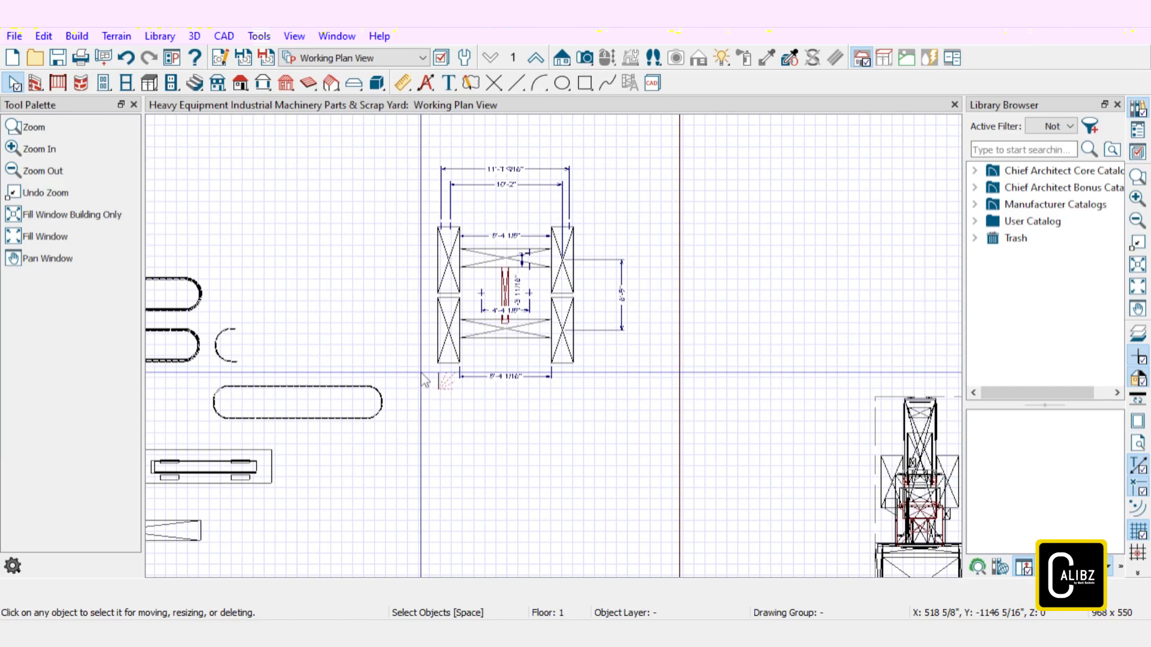
scroll(424, 379, up, 5)
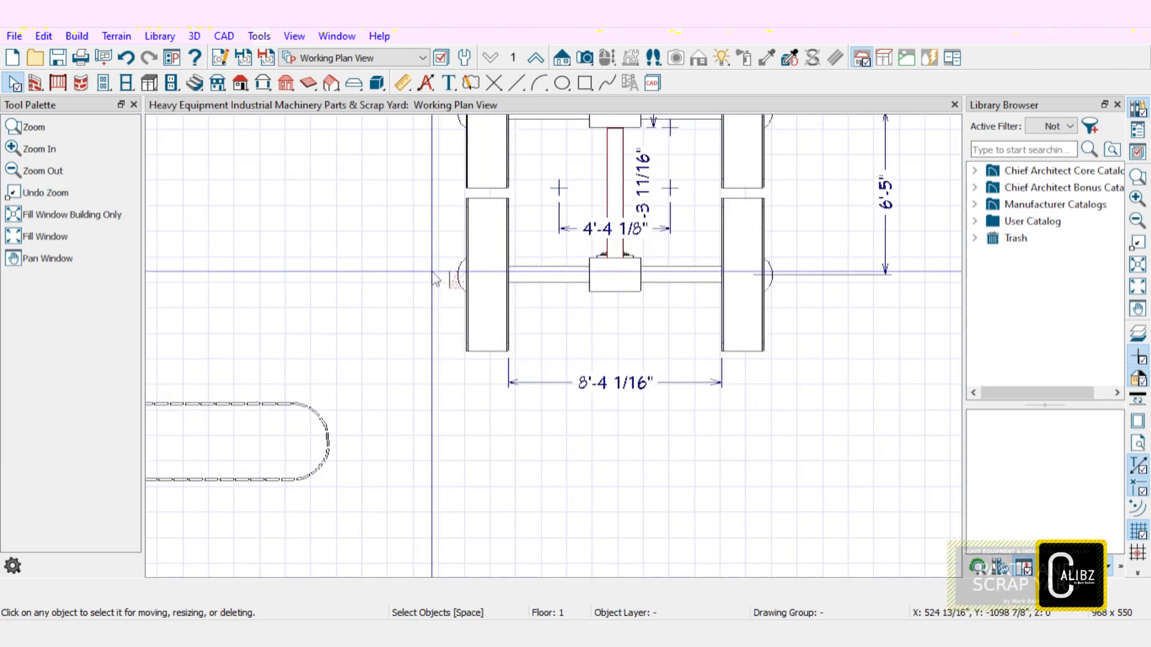
click(614, 279)
click(44, 36)
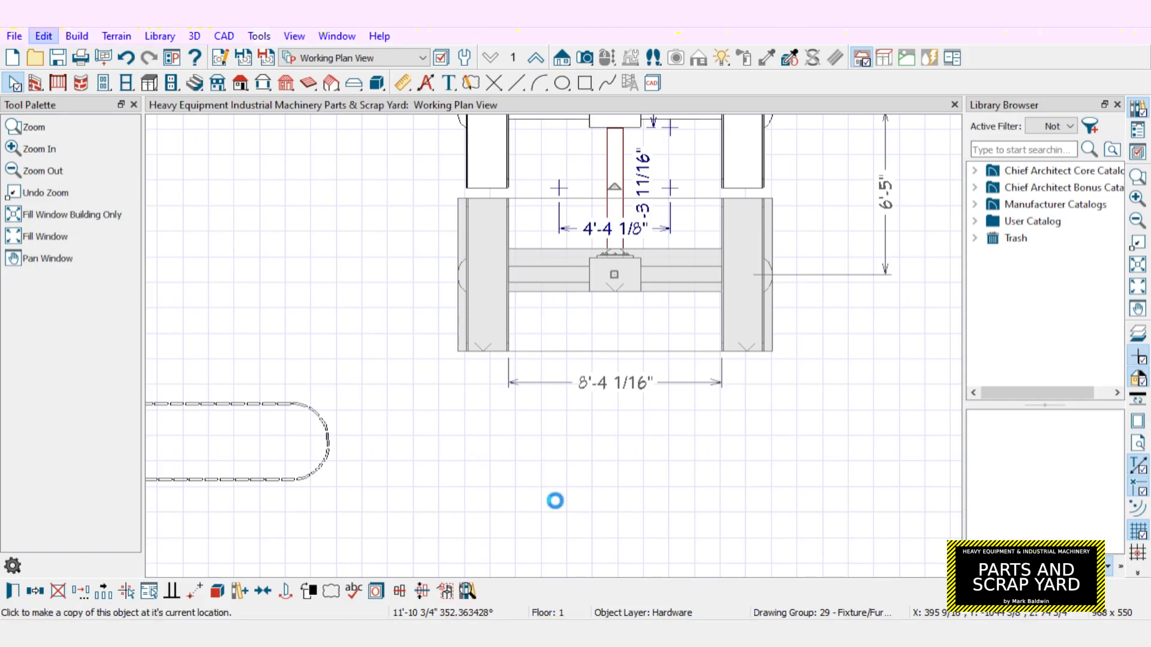
click(557, 504)
click(195, 591)
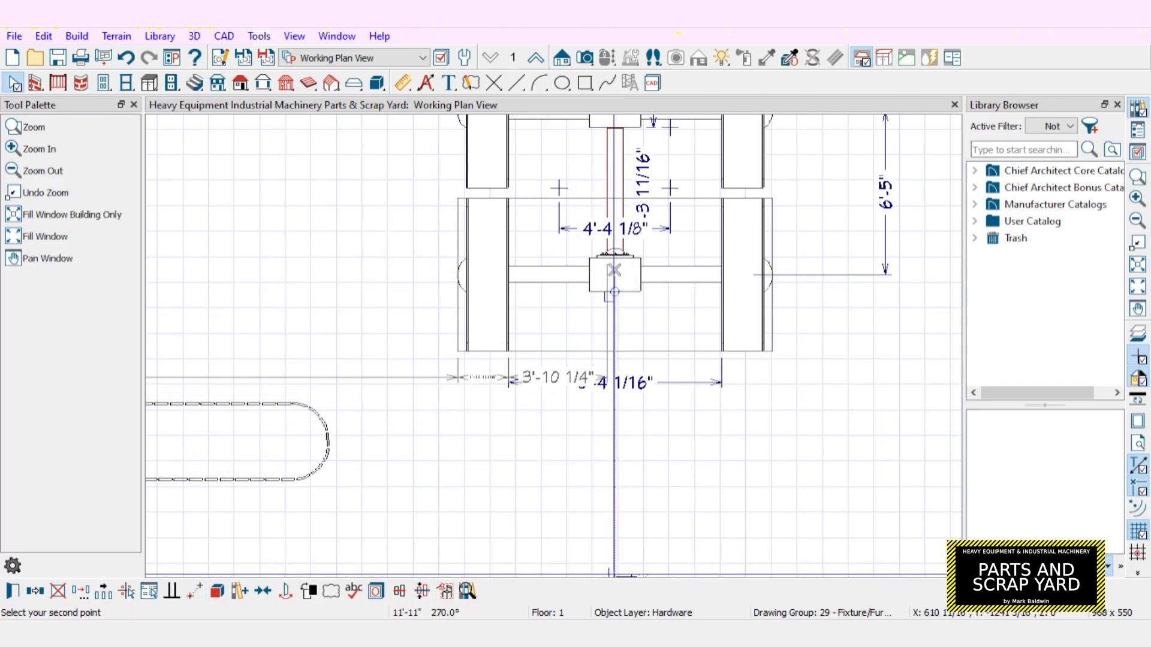
click(614, 292)
scroll(892, 308, down, 2)
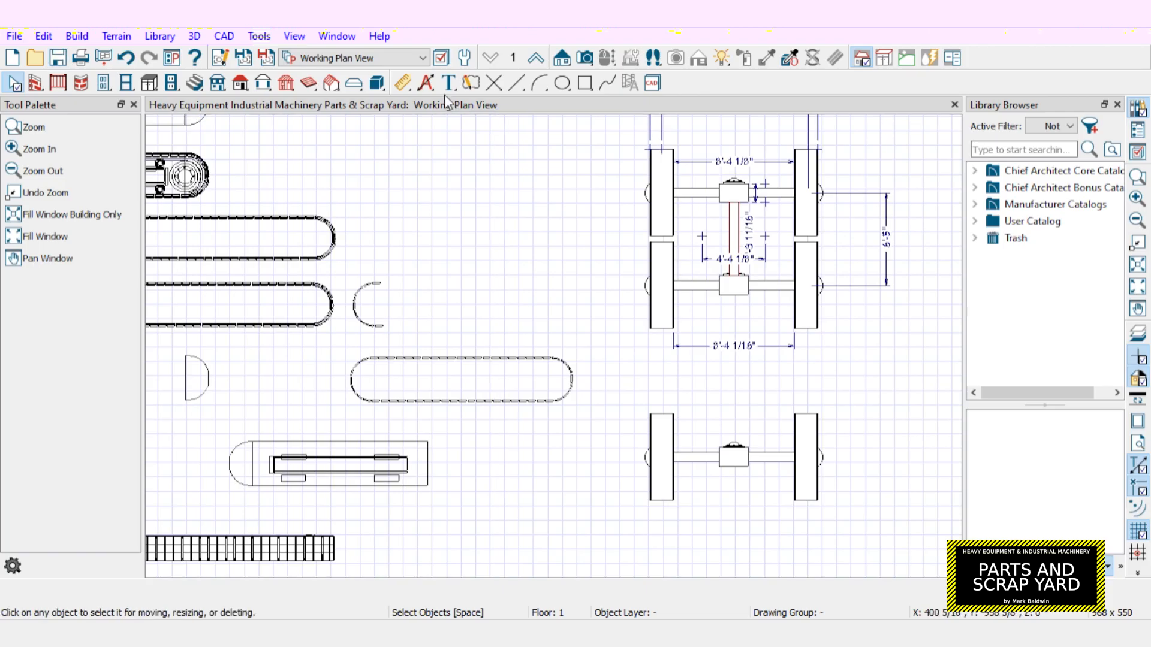
Add a manual dimension between the wheel centres of the assembly's lower axle and the copied axle
click(403, 84)
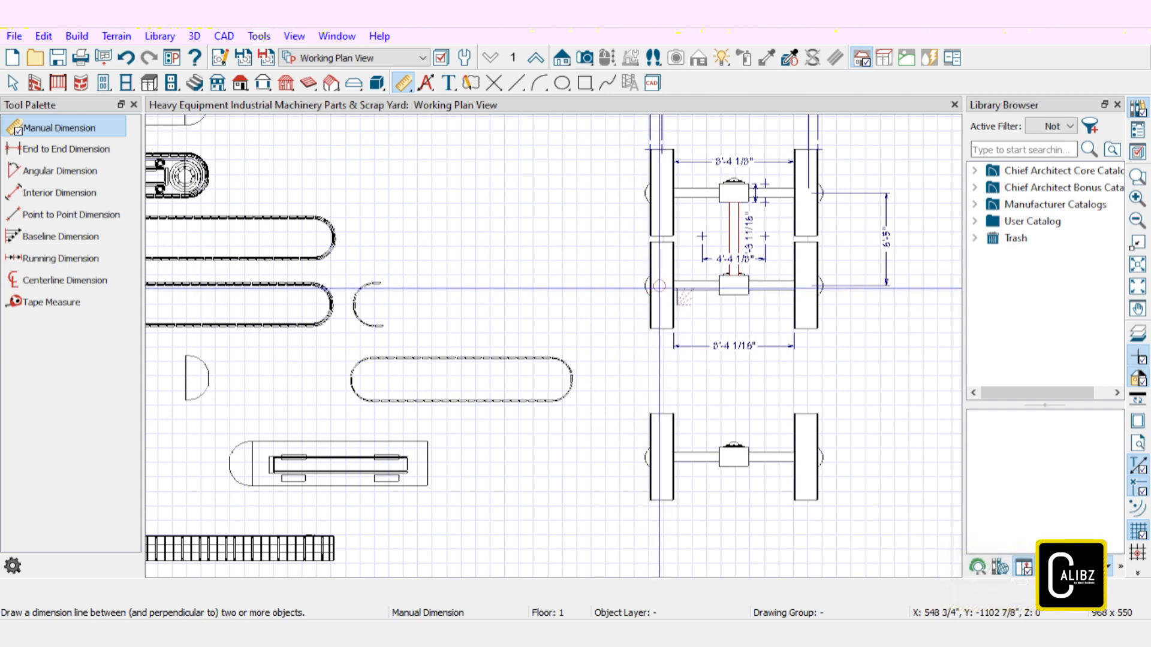
drag(660, 289, 660, 457)
key(space)
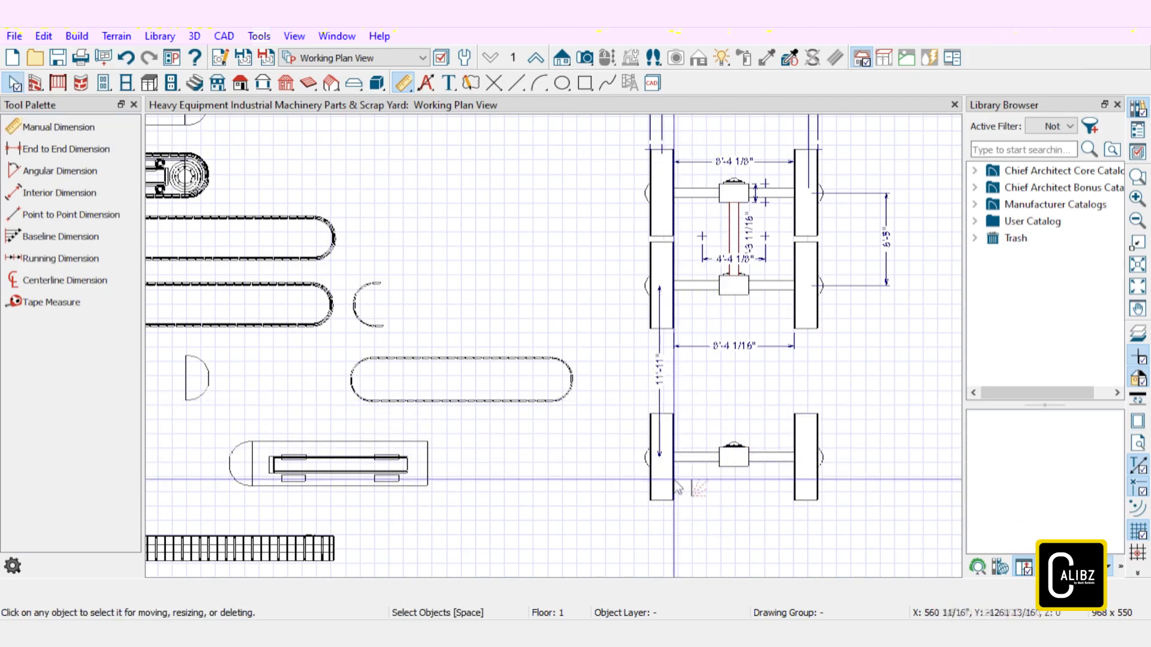
scroll(678, 487, up, 4)
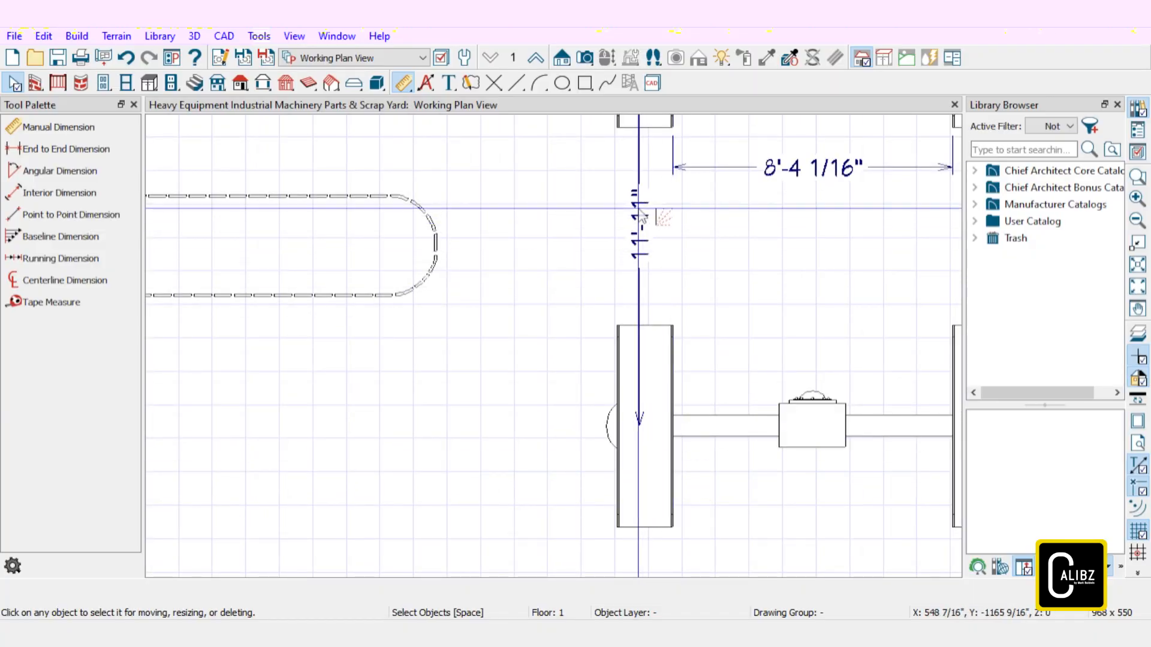
Move the vertical dimension line between the middle and copied axles outward so it sits clear beside the wheels
click(640, 214)
drag(623, 373, 621, 371)
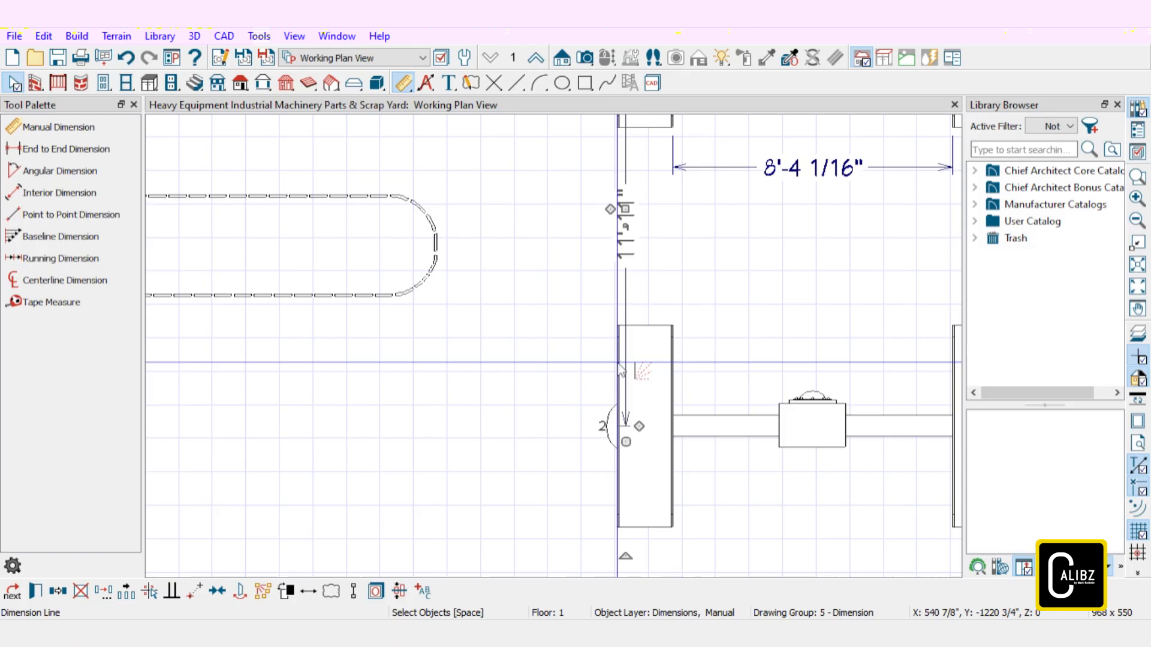
drag(619, 363, 615, 361)
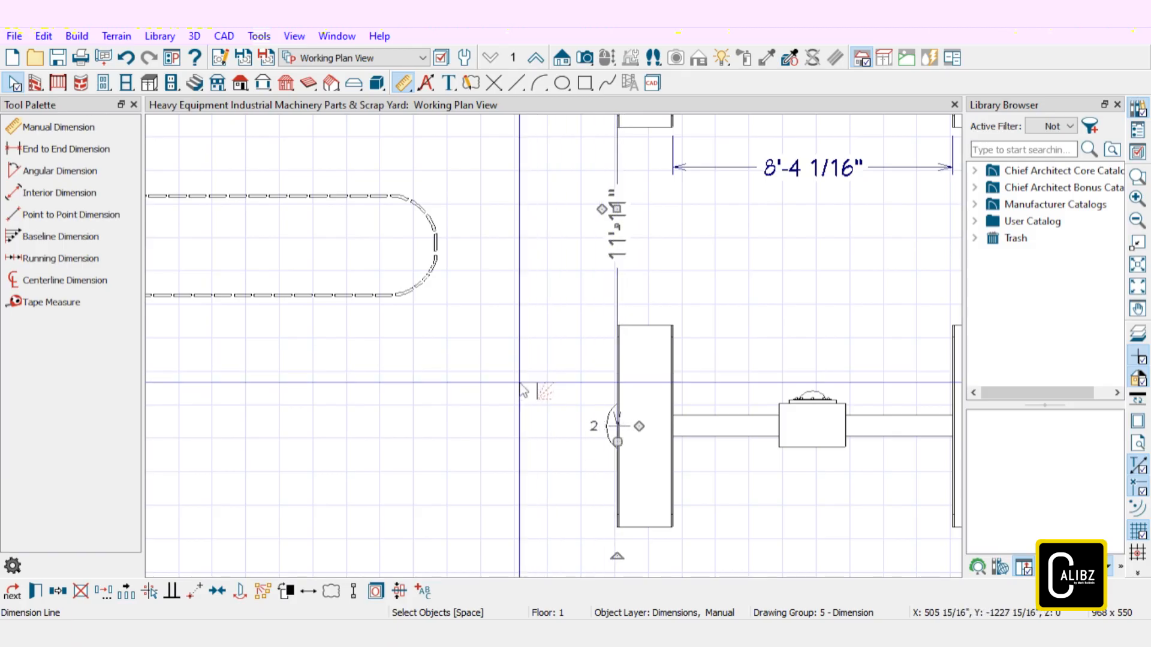
click(199, 594)
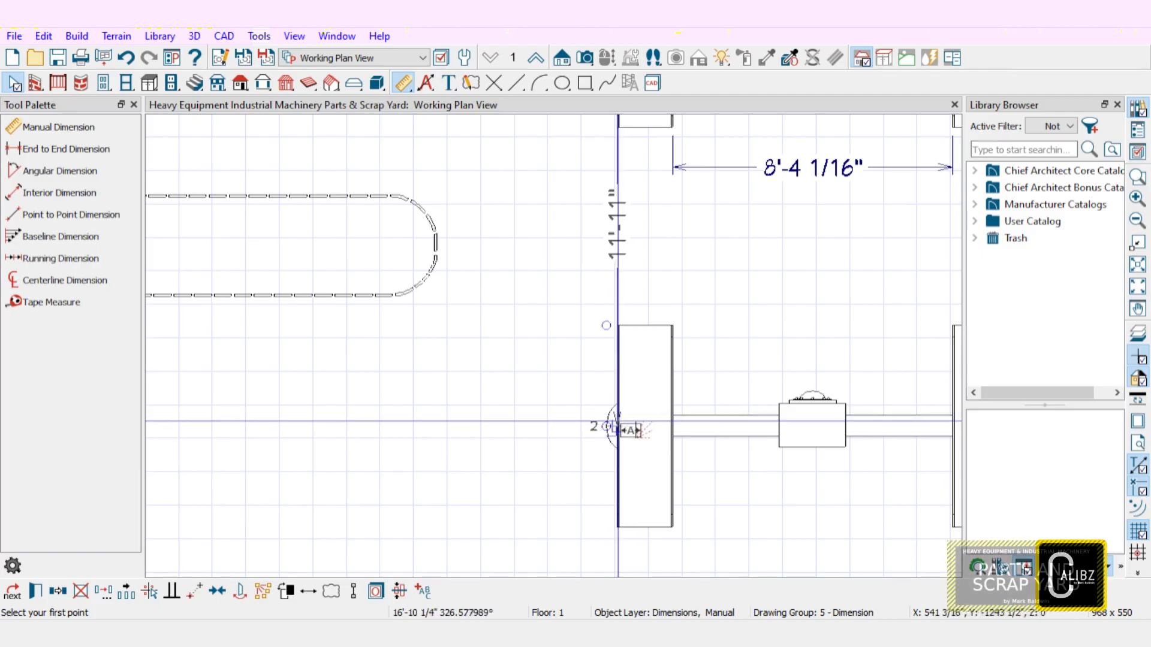
key(Escape)
click(617, 221)
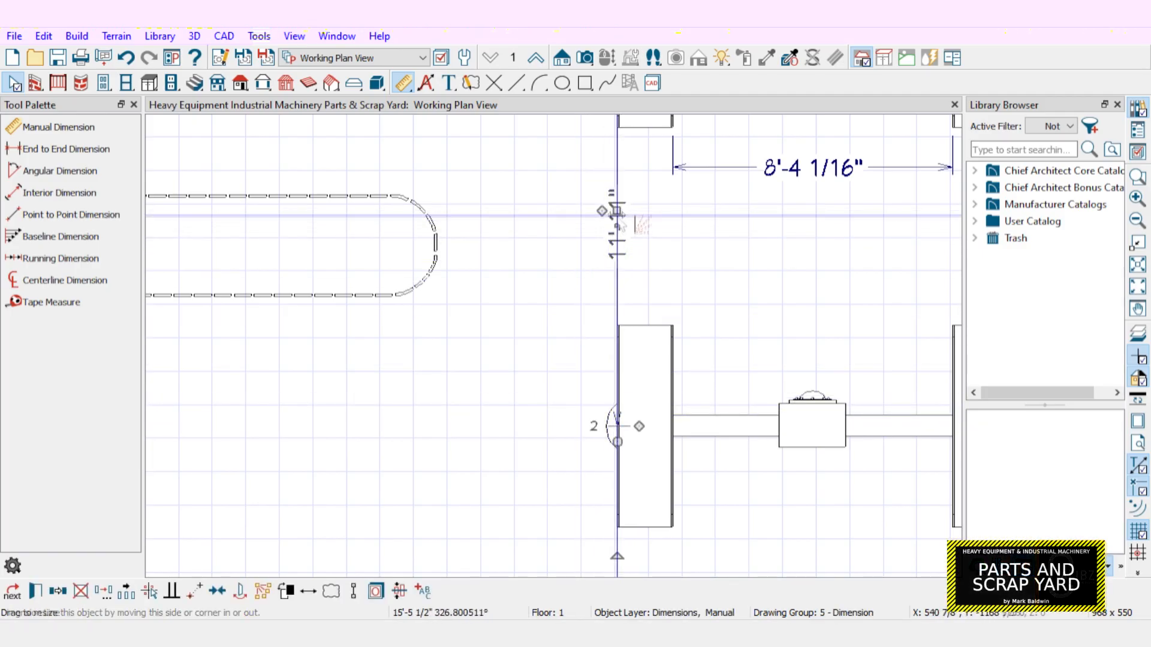
mouse_move(600, 226)
mouse_down()
mouse_move(617, 300)
mouse_move(599, 210)
mouse_up()
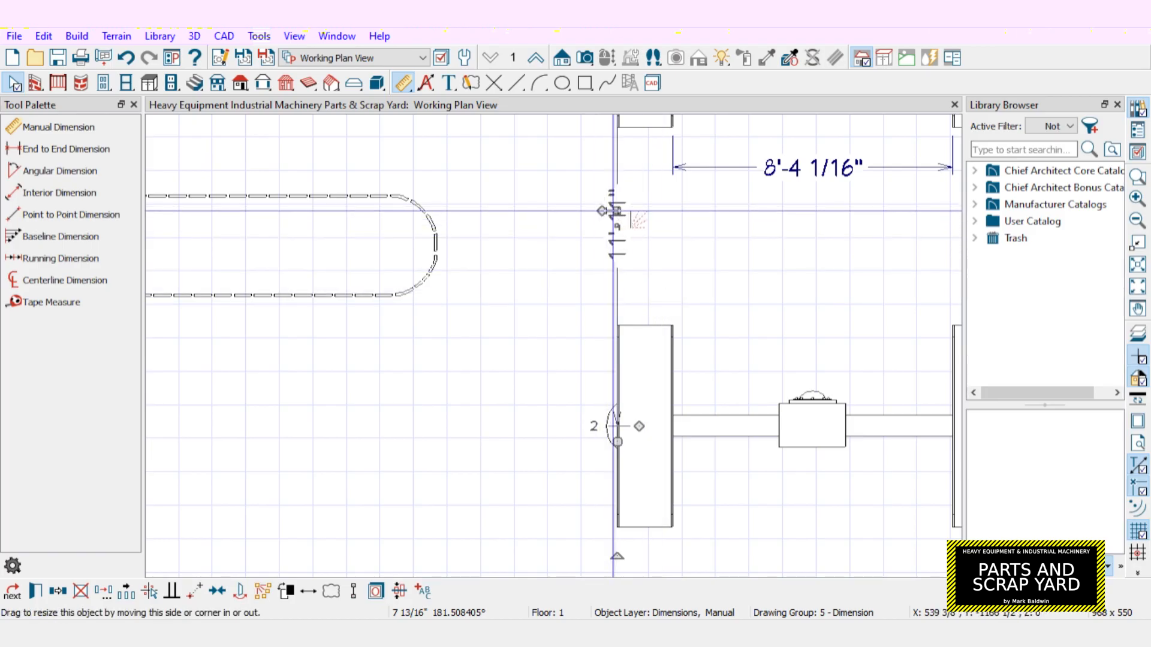
scroll(672, 342, down, 5)
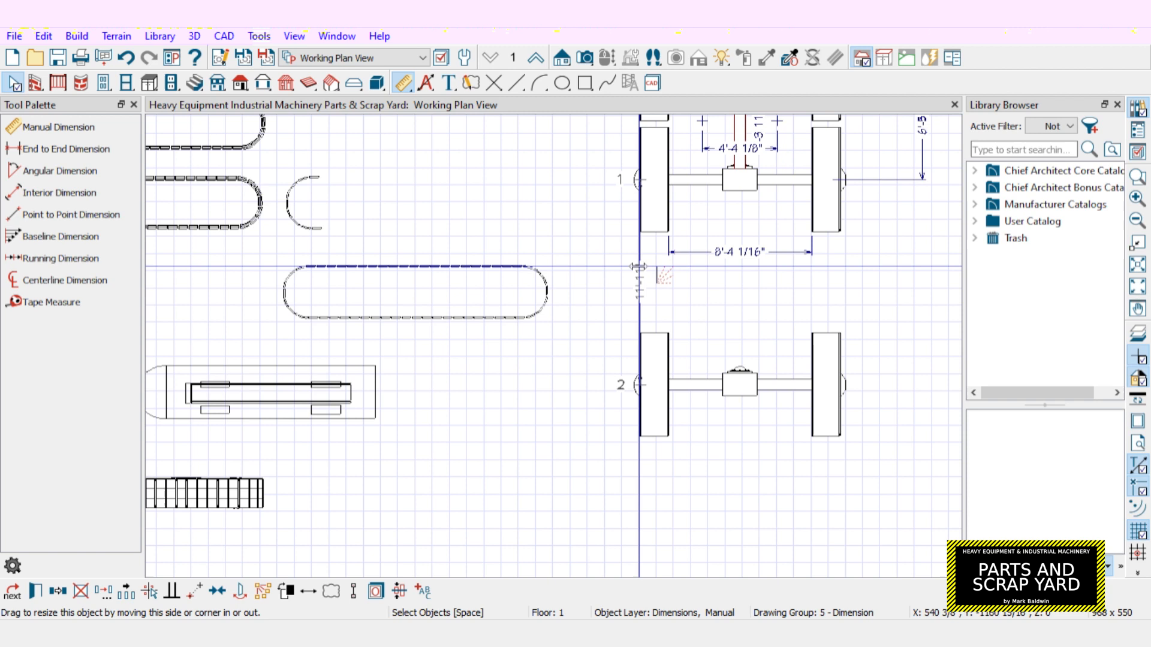
drag(620, 266, 596, 384)
Select the copied axle with both wheels, set its centre distance from the middle axle to 15'-1", and save the plan
drag(906, 356, 651, 431)
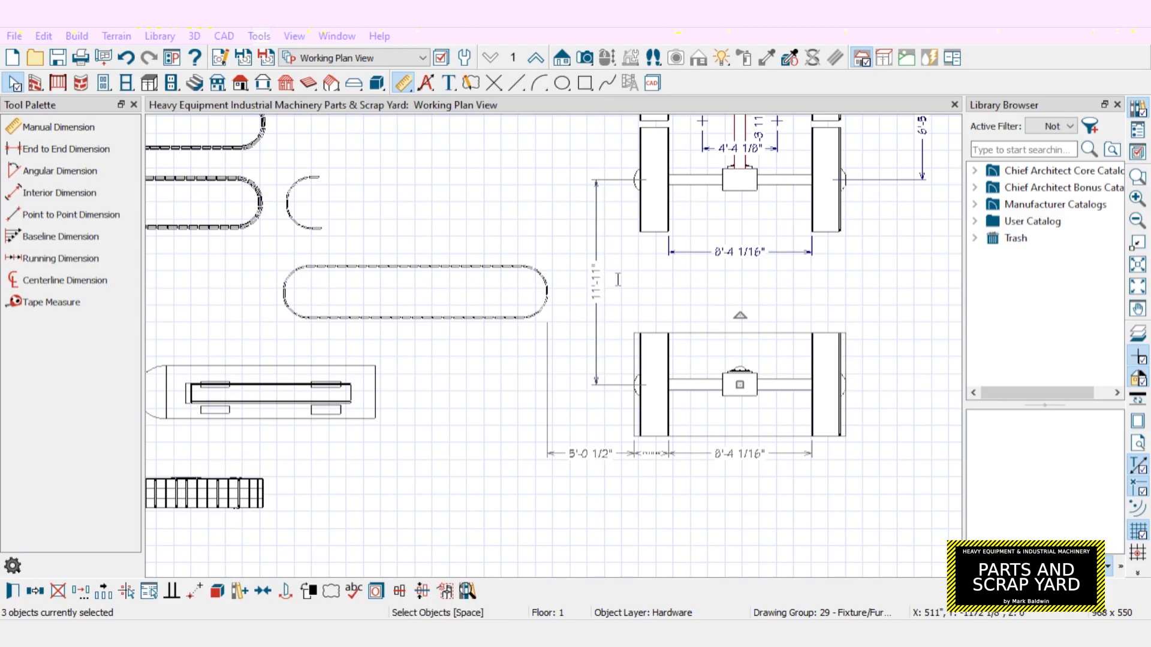
drag(619, 280, 622, 289)
scroll(370, 306, down, 3)
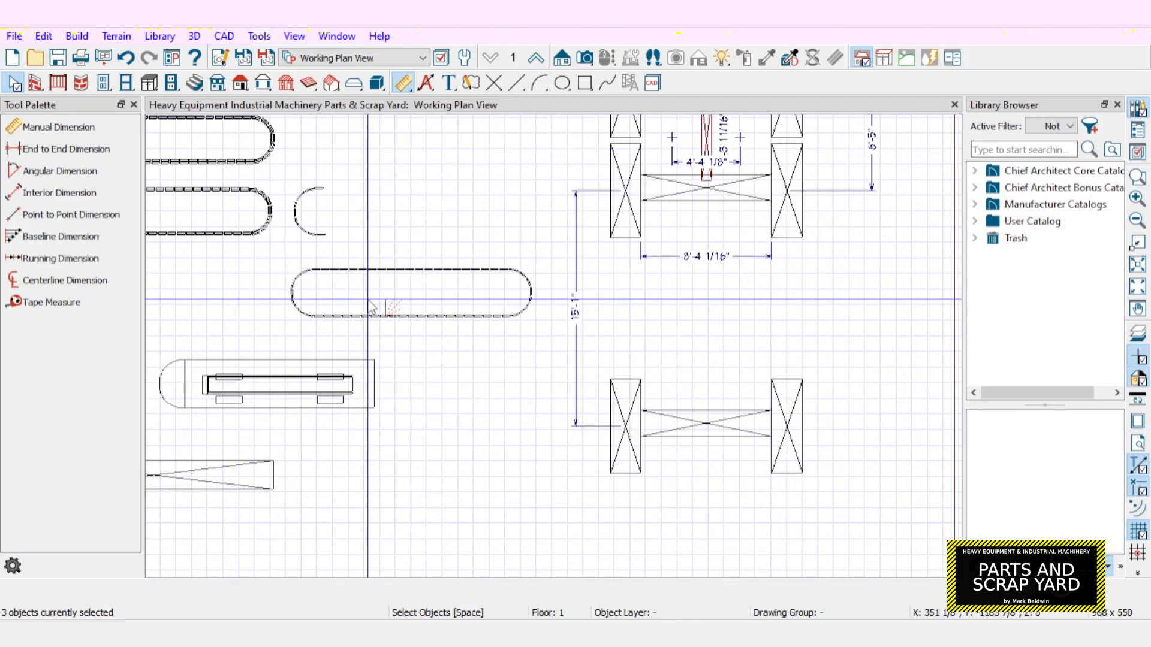
click(63, 58)
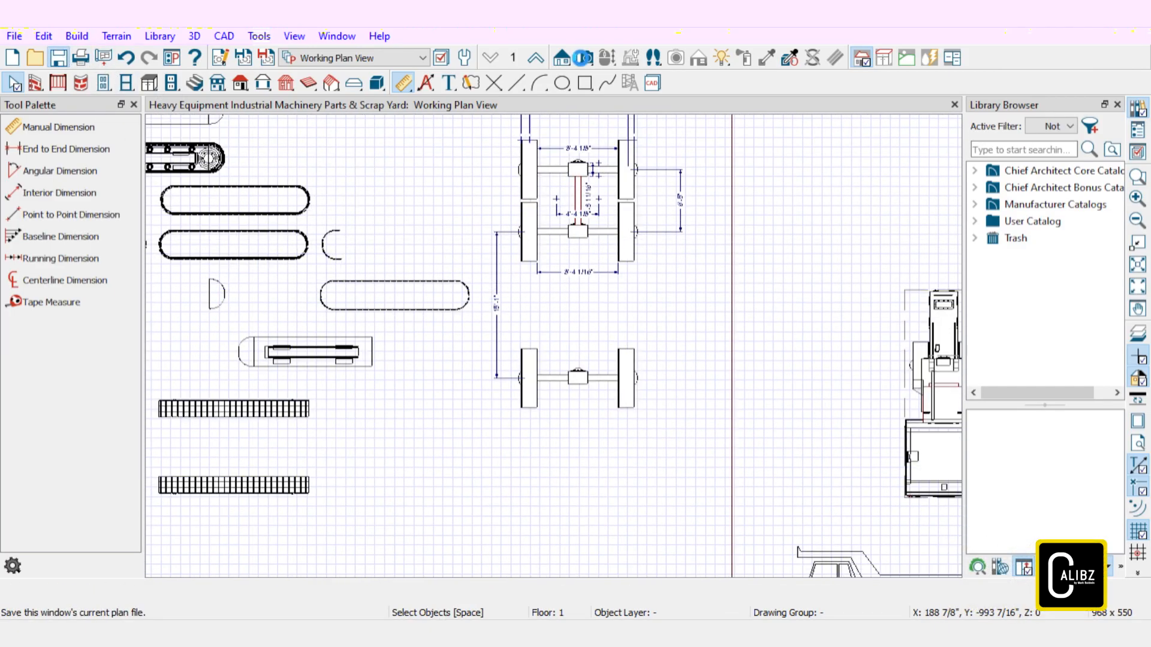
Create a full camera view facing the three axles and examine their spacing from the side and from above
click(583, 58)
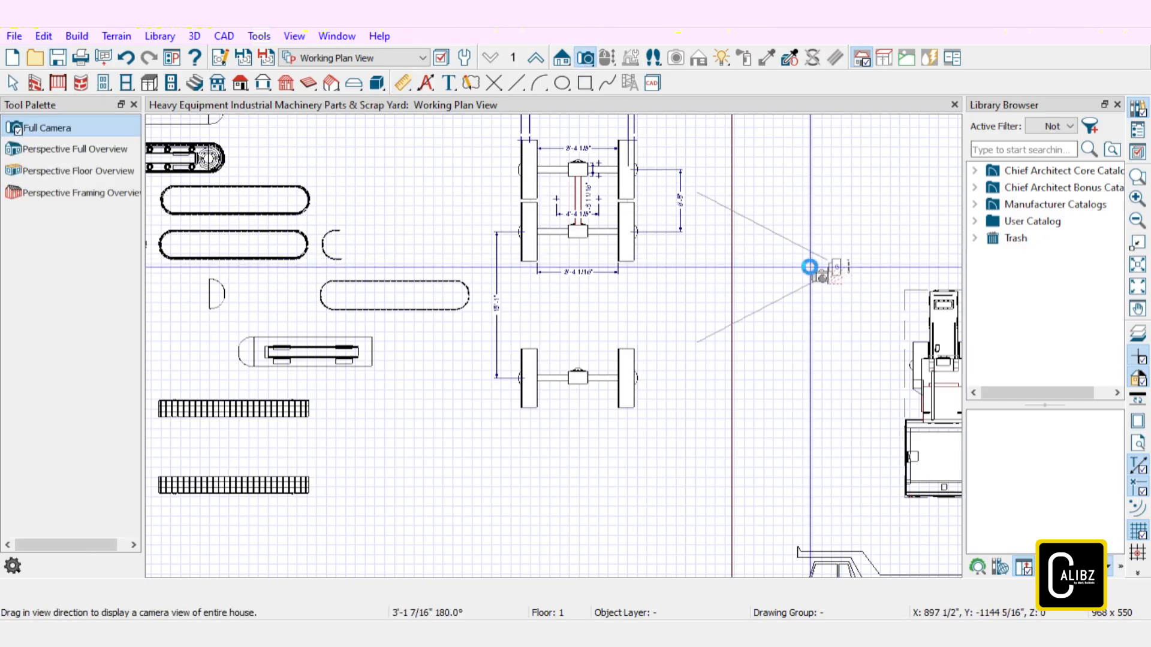
click(809, 267)
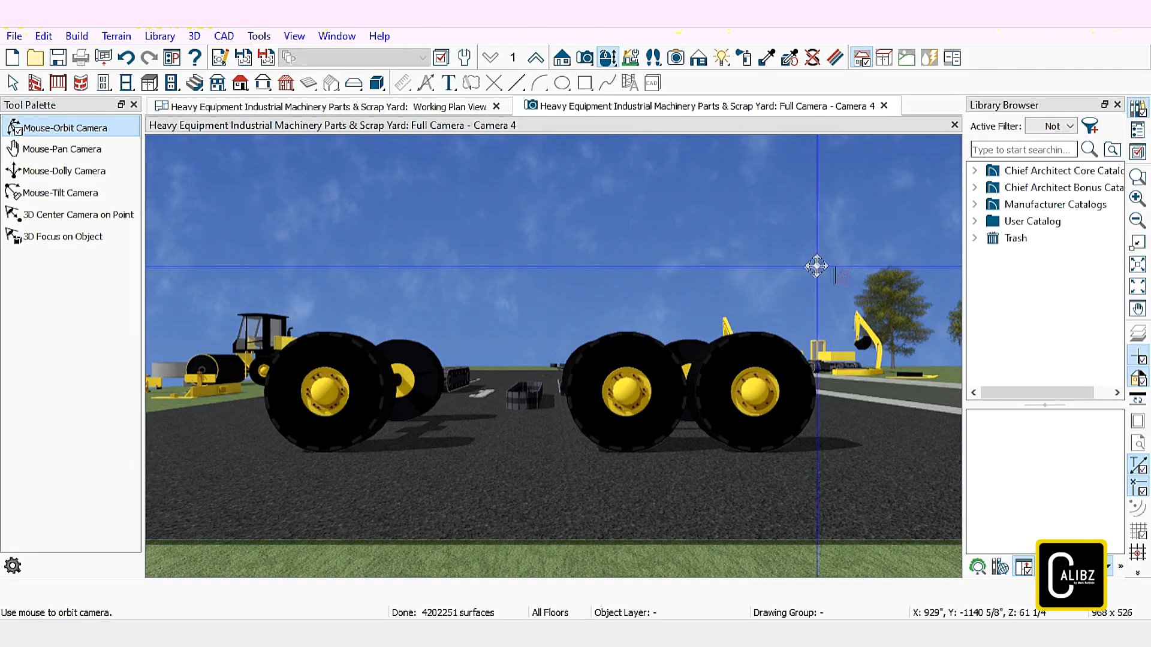
drag(928, 331, 891, 352)
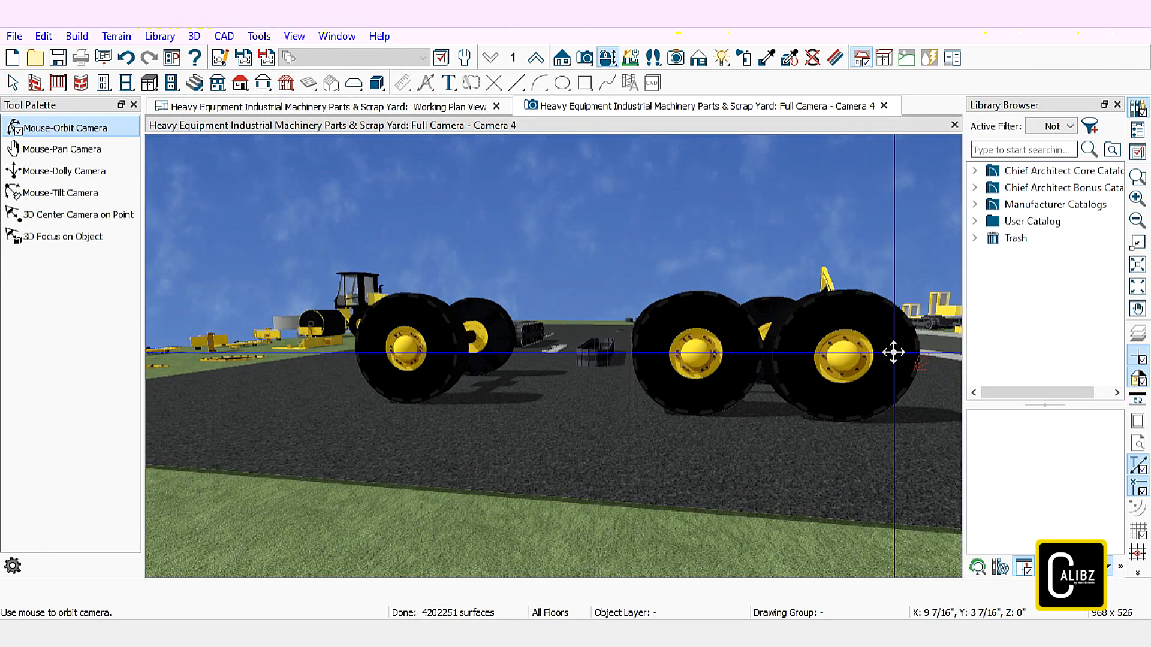
click(87, 150)
drag(902, 156, 222, 552)
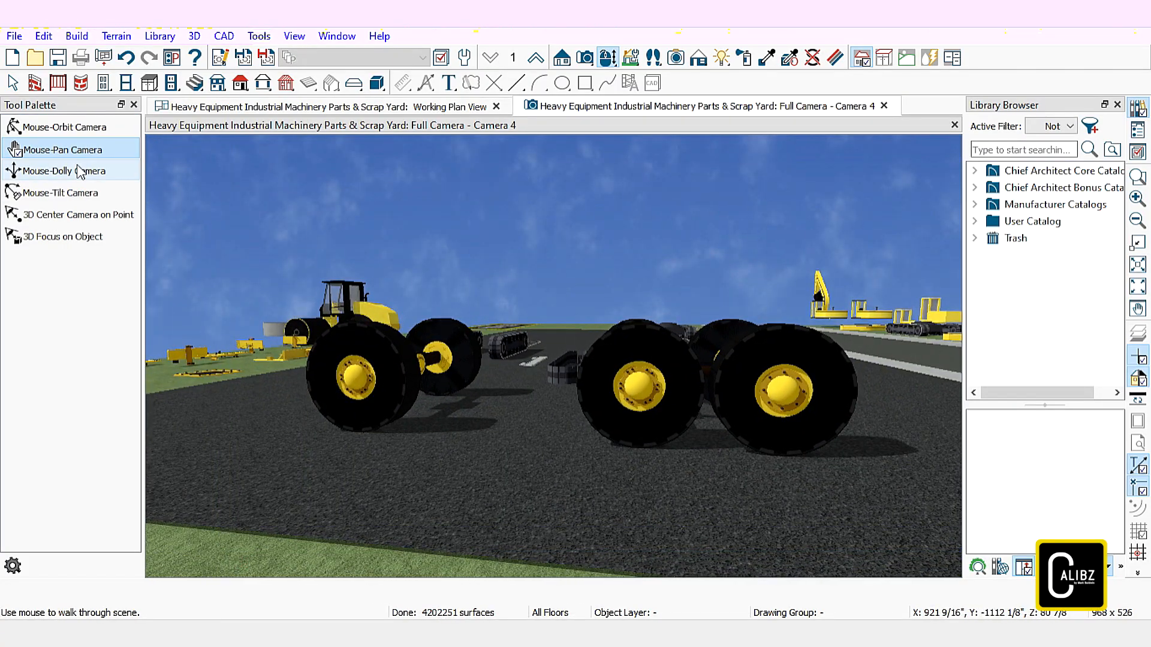
click(84, 133)
drag(424, 141, 871, 252)
scroll(871, 251, down, 3)
click(1138, 309)
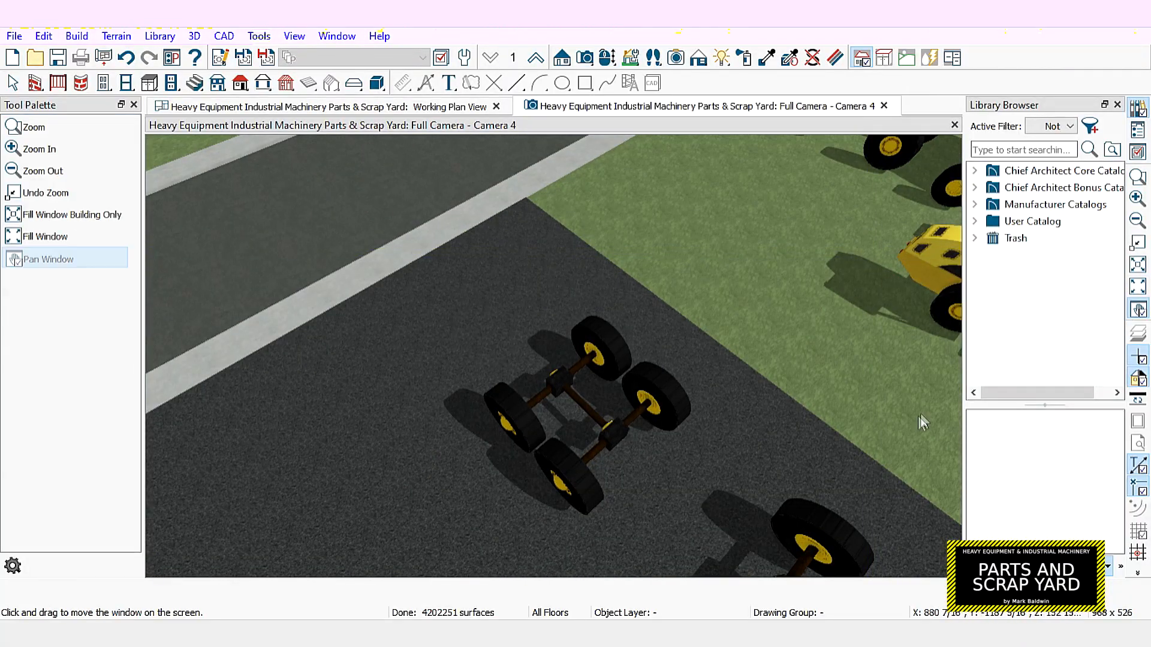
drag(844, 462, 574, 137)
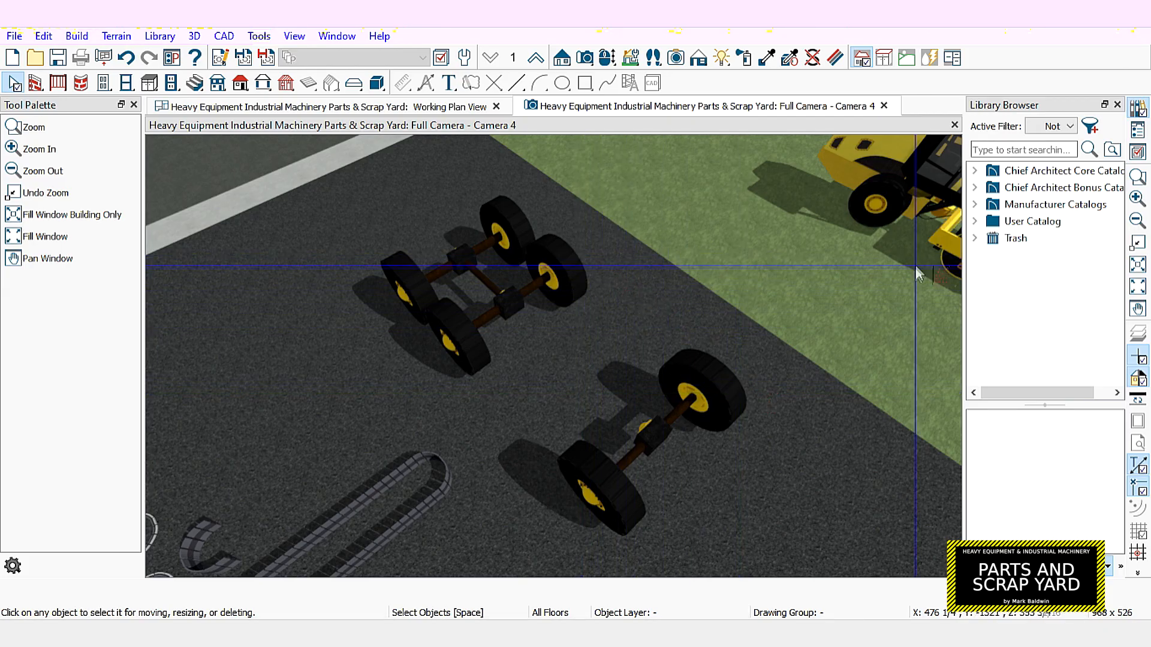
Examine the three-axle wheel base against the surrounding machines from low and raised viewpoints, and return to the plan view
click(605, 58)
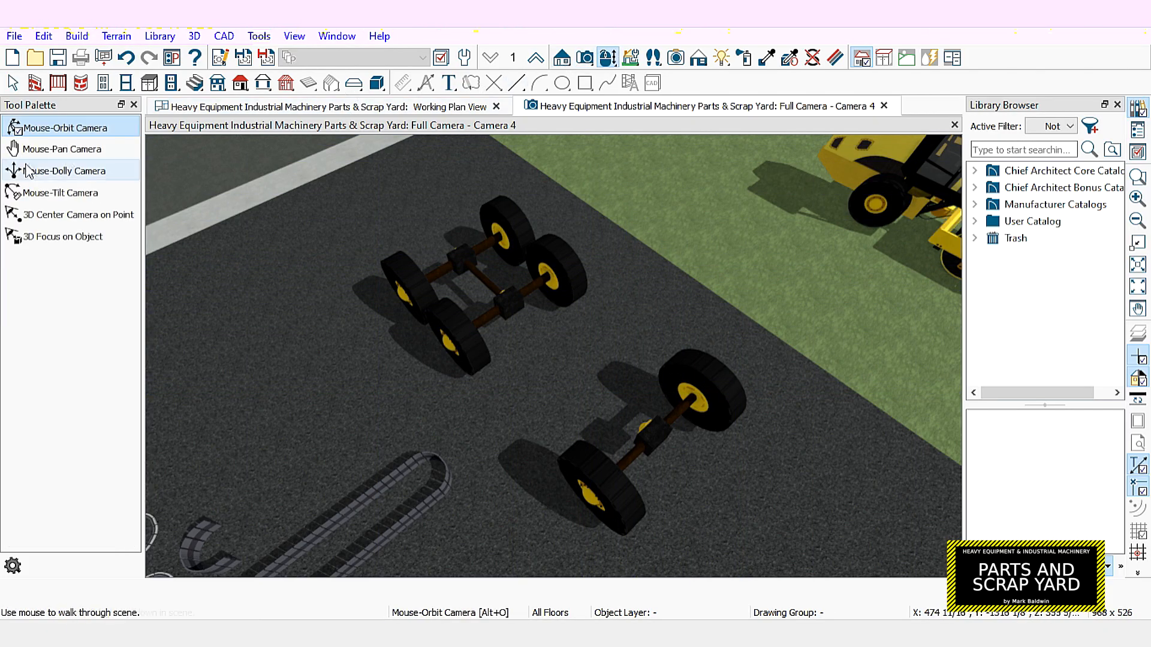
drag(314, 437, 409, 323)
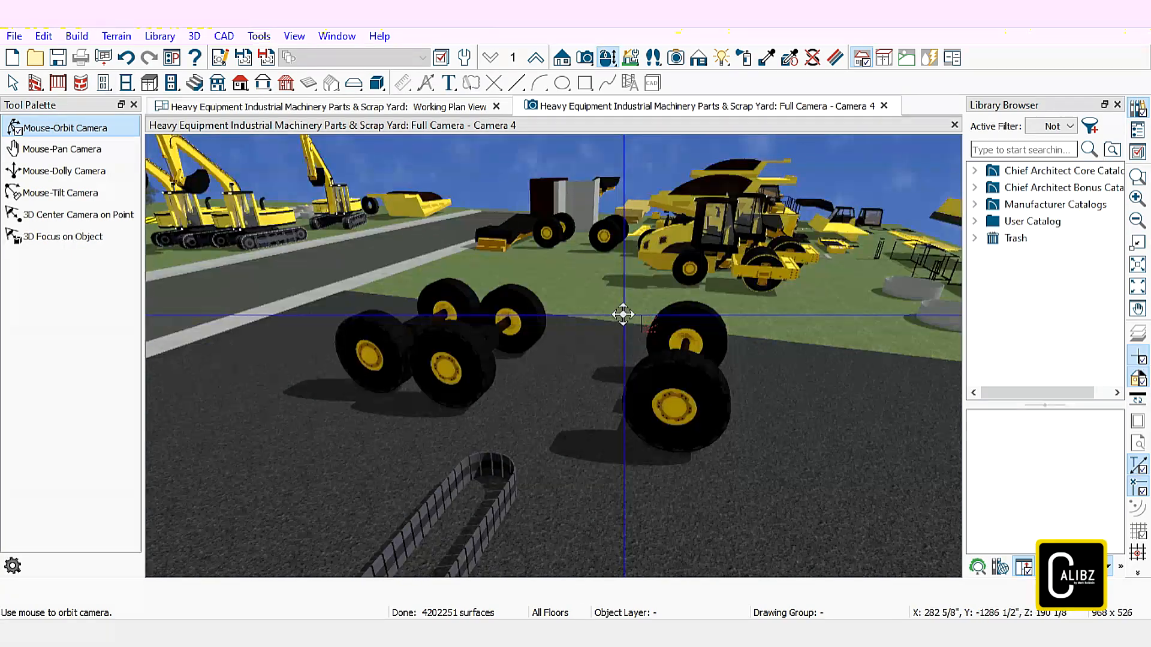
drag(858, 309, 786, 386)
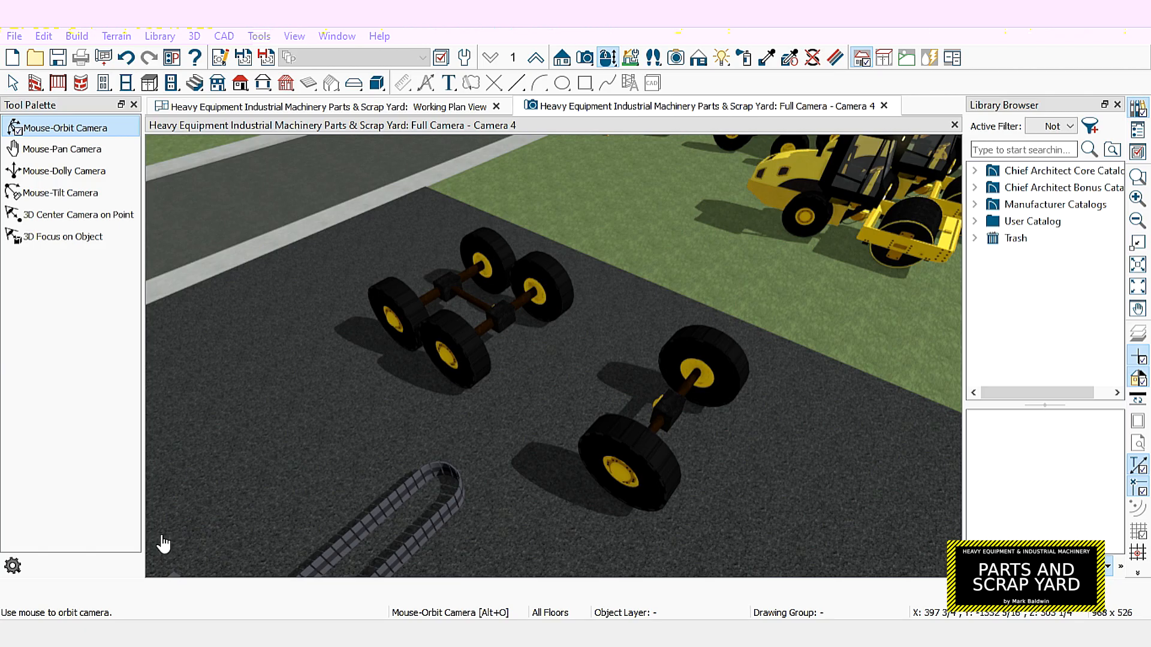
middle_drag(175, 529, 519, 206)
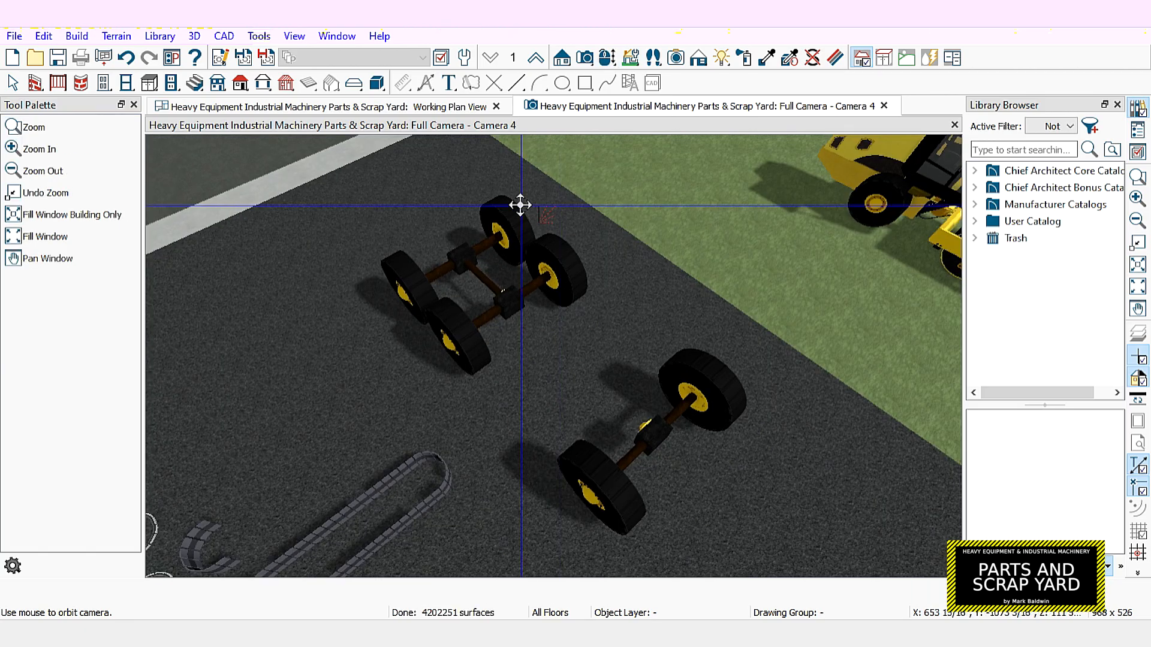
key(space)
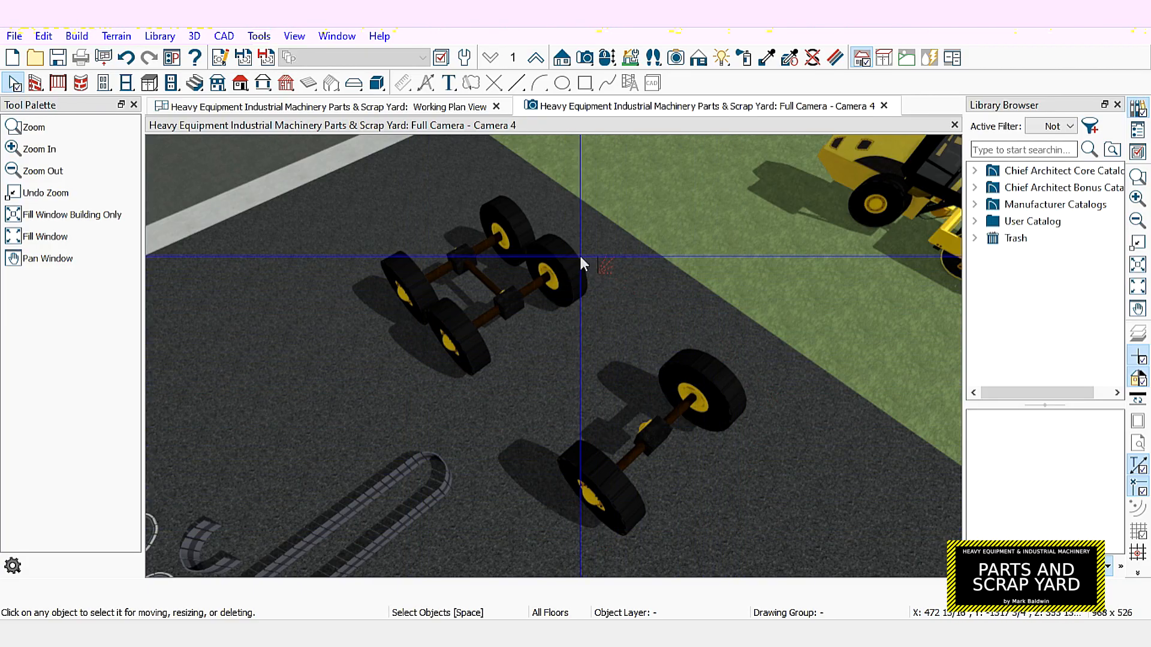
click(607, 57)
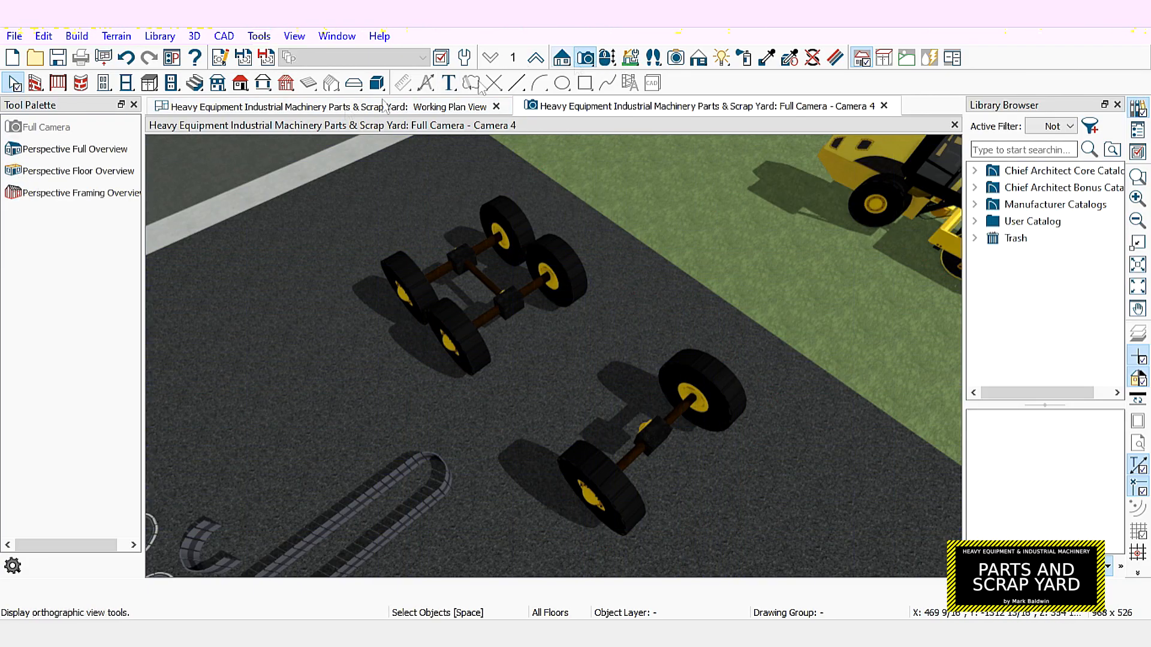
drag(312, 435, 454, 390)
drag(455, 344, 408, 323)
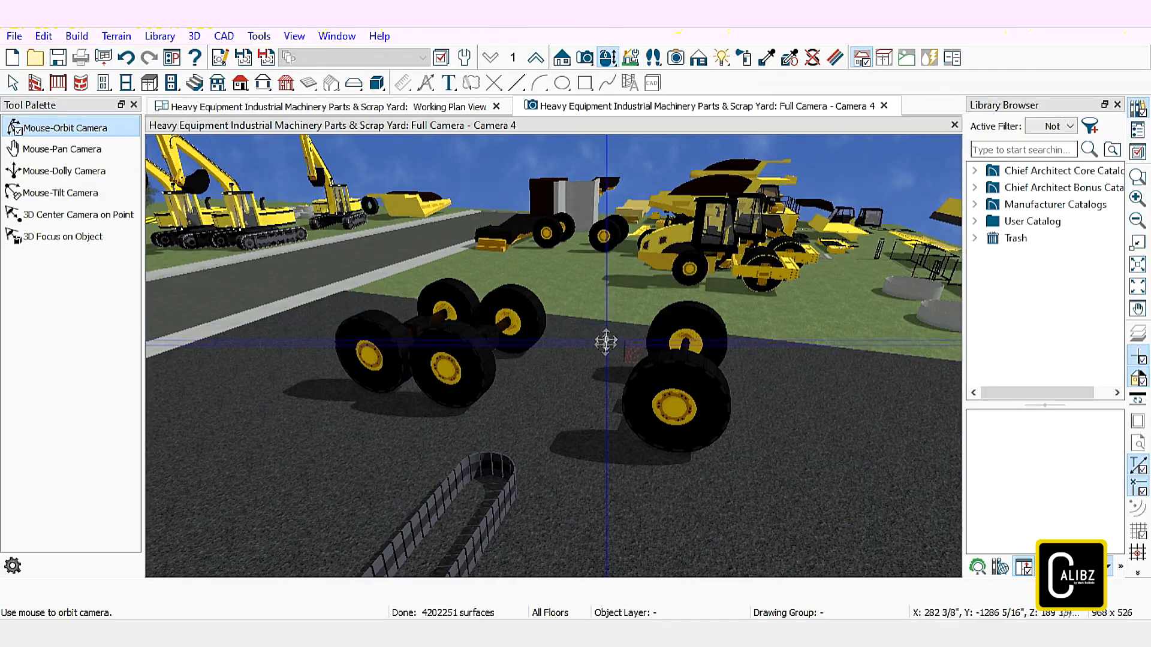
drag(850, 169, 428, 250)
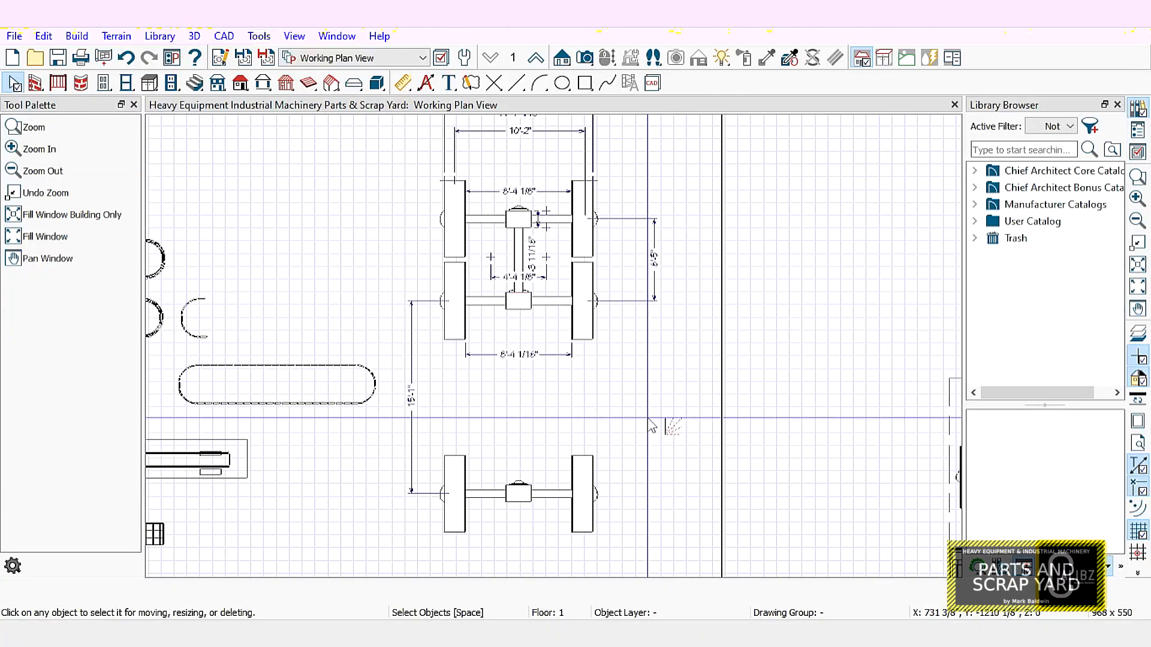
Select all six wheels on the three axles, reduce their diameter and increase their width
scroll(653, 423, up, 1)
click(433, 197)
shift+click(580, 232)
shift+click(576, 277)
shift+click(436, 301)
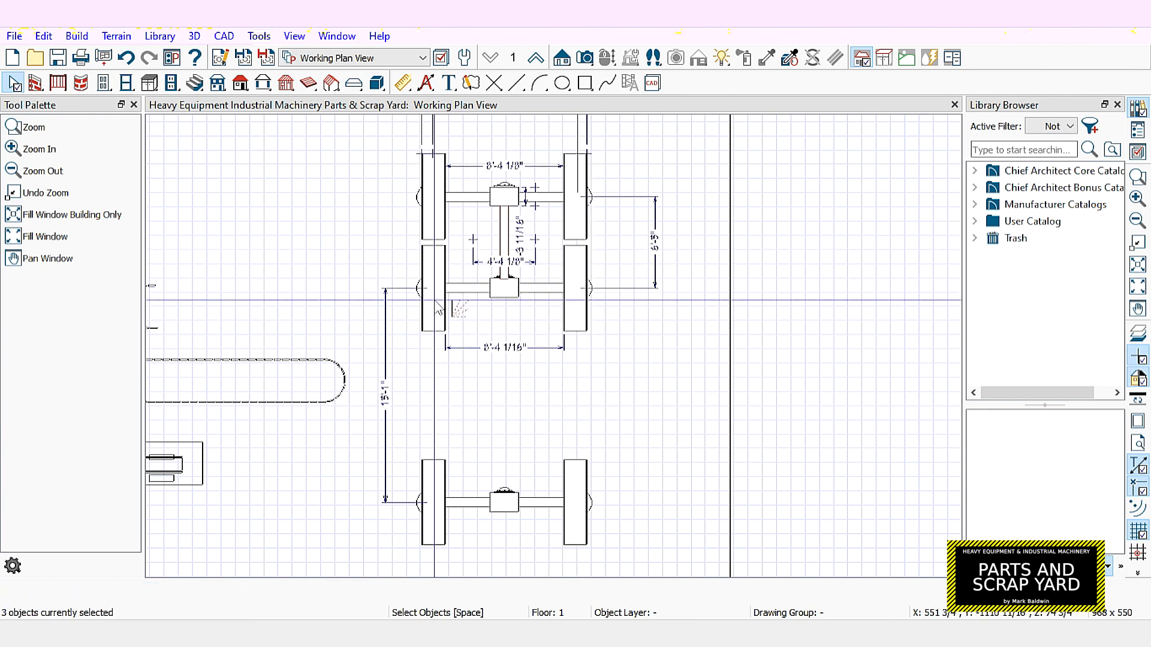
shift+click(433, 499)
shift+click(580, 480)
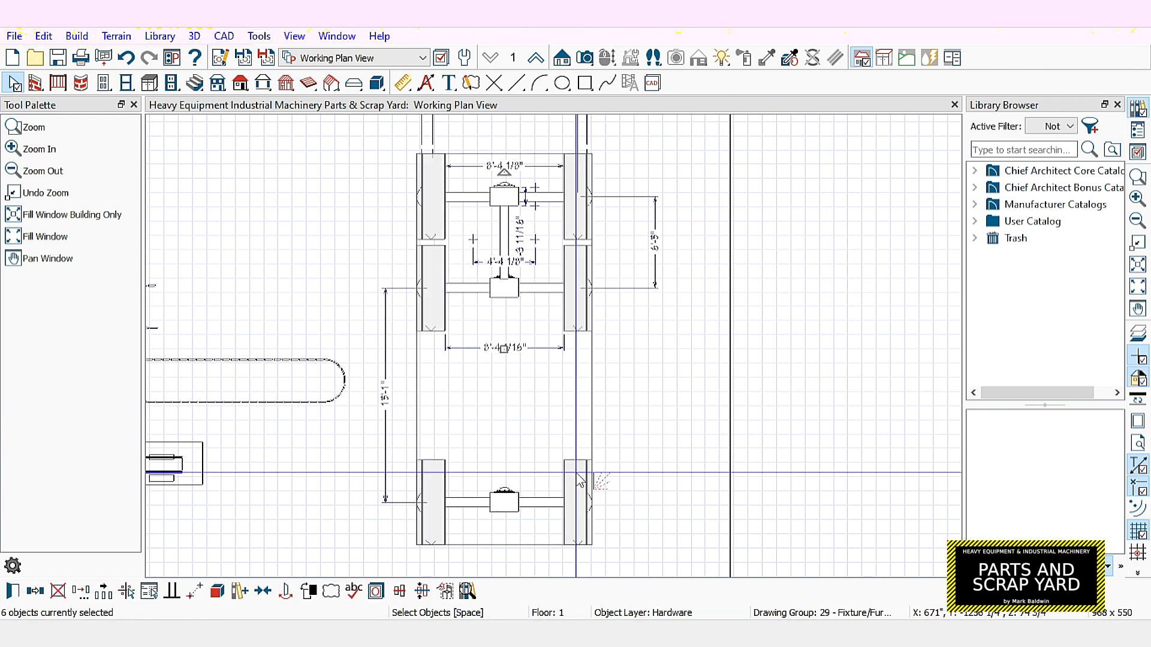
click(10, 593)
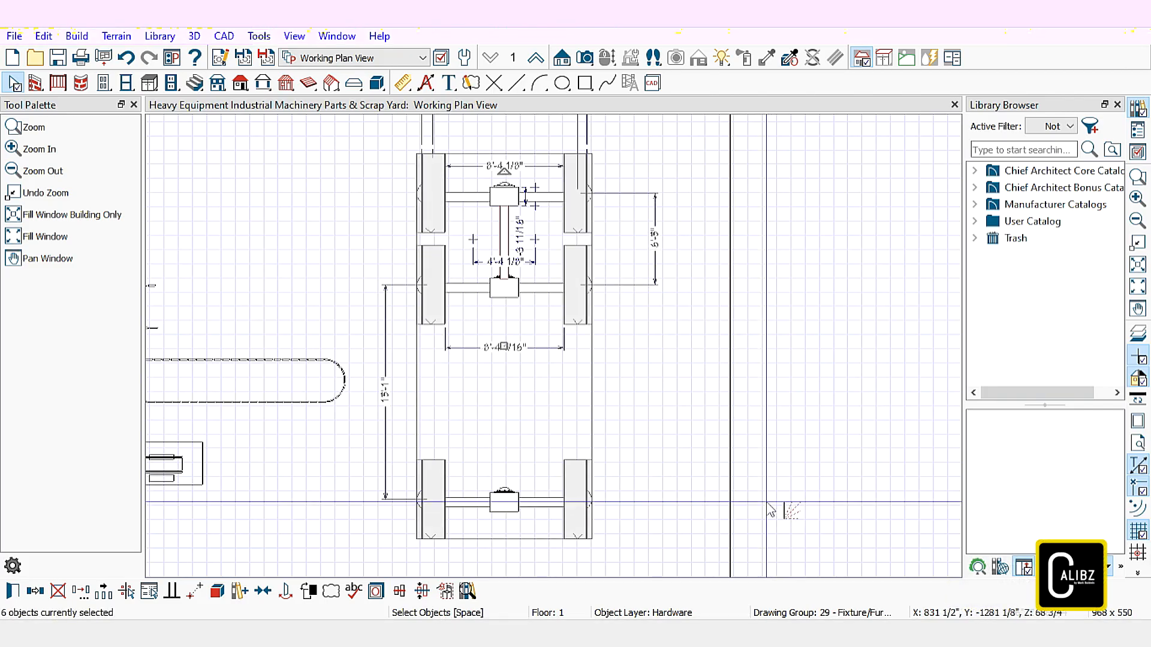
click(690, 350)
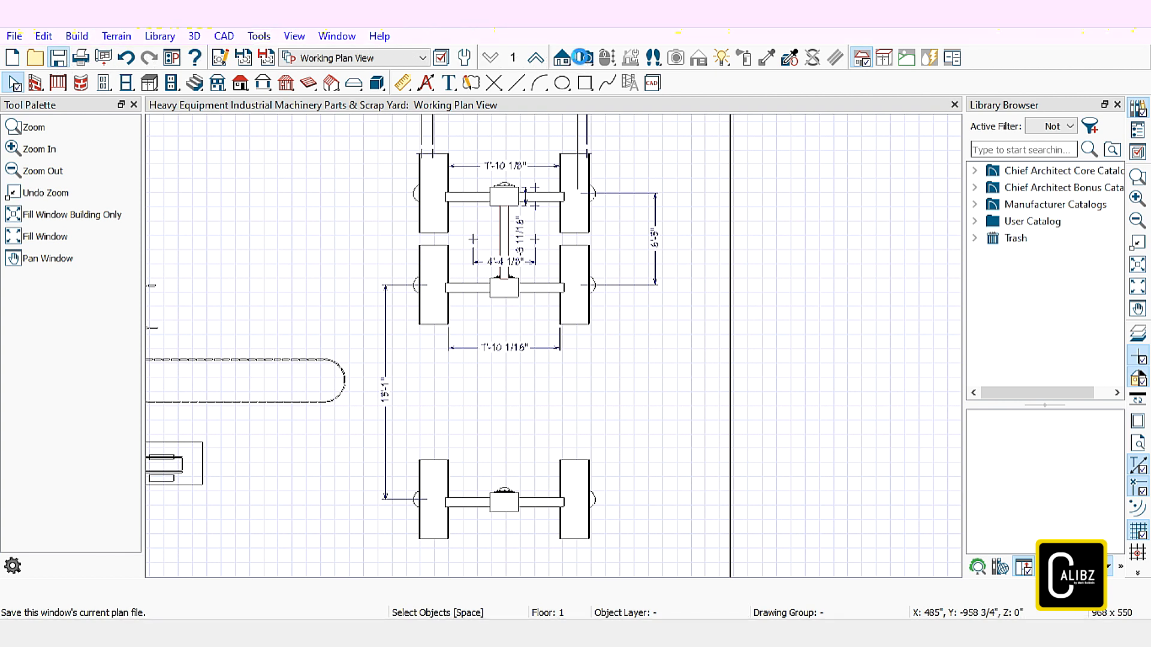
Create a full camera view aimed diagonally at the middle axle and examine the resized wheels and hubs from several angles
click(584, 58)
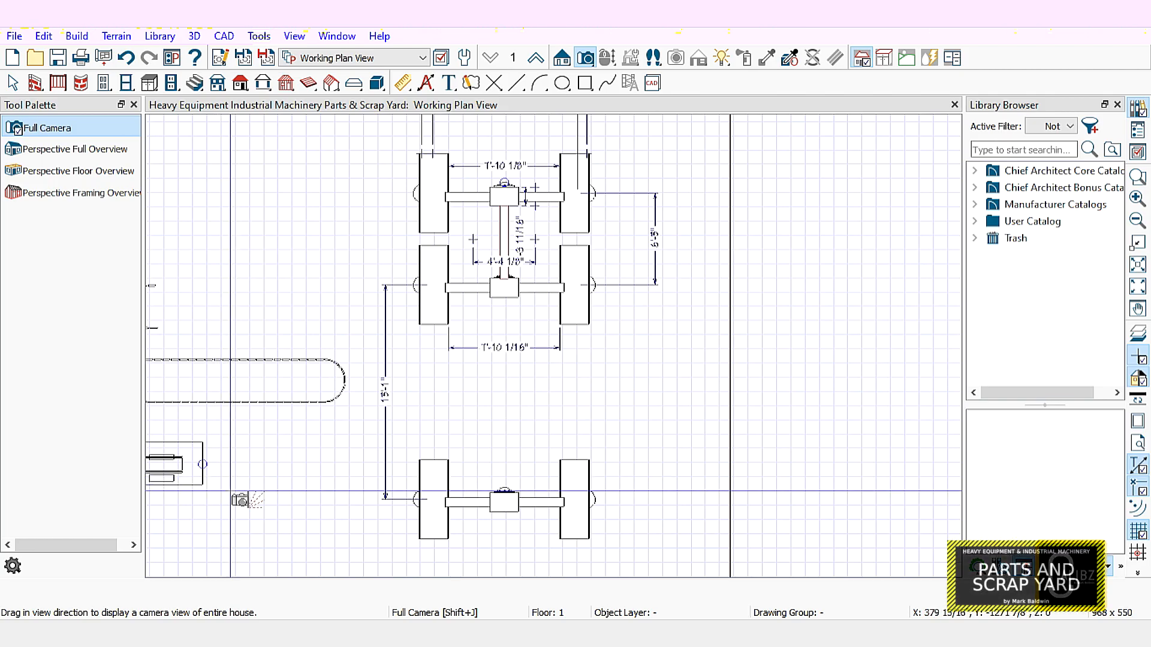
drag(235, 487, 509, 293)
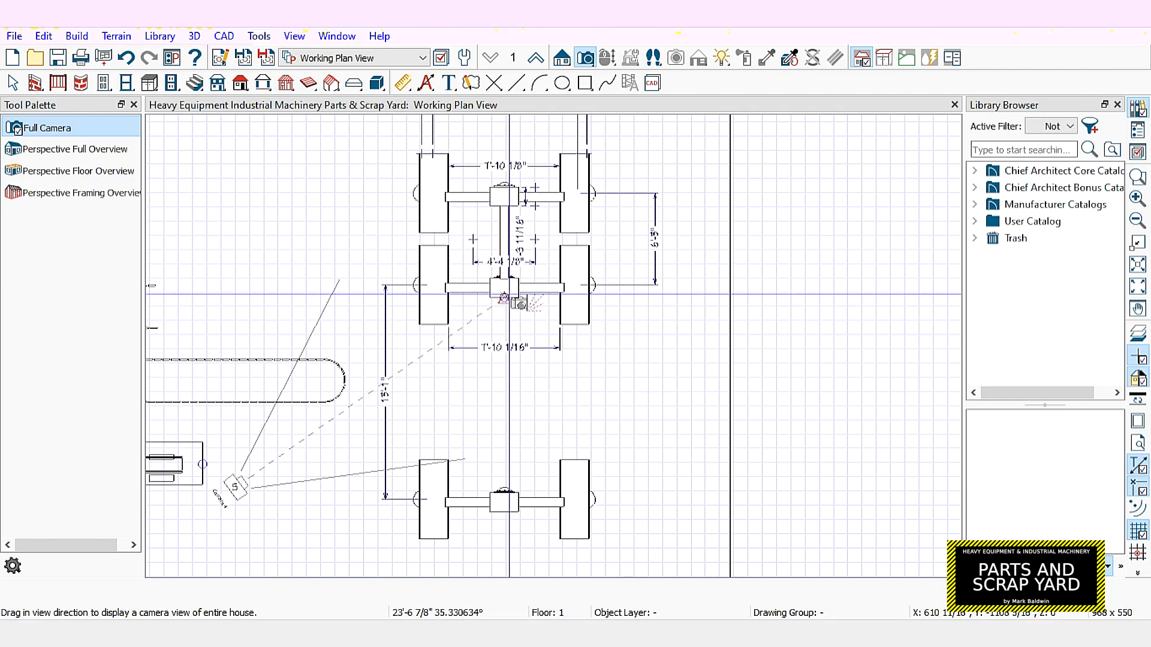
drag(503, 297, 504, 294)
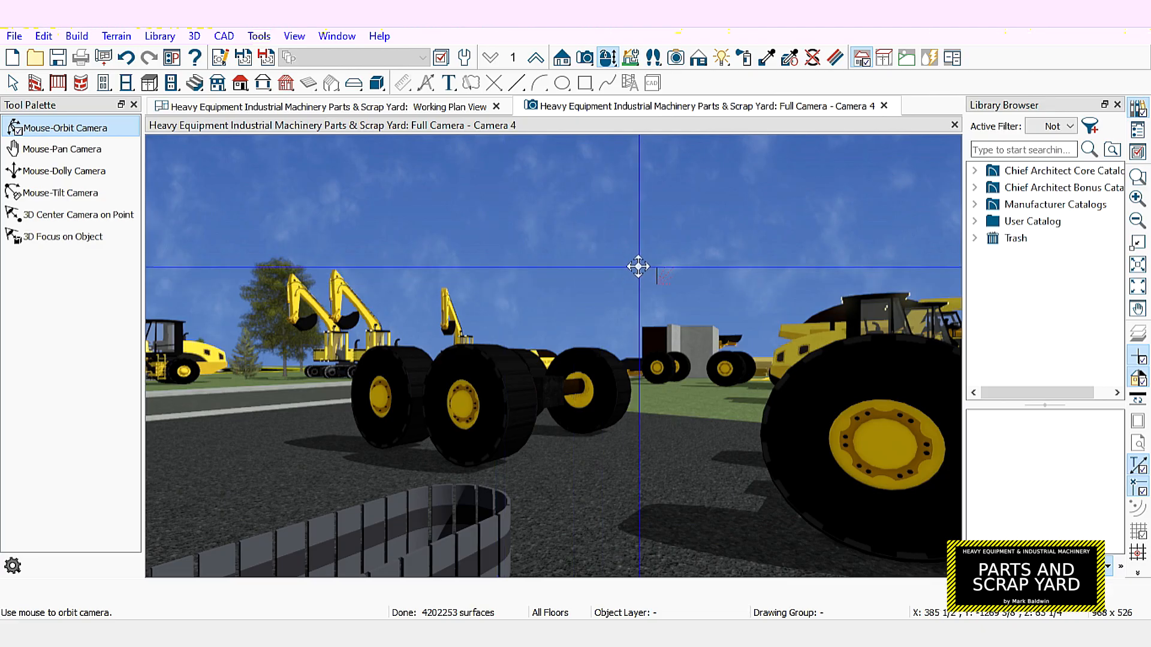
scroll(902, 251, up, 5)
drag(800, 247, 642, 386)
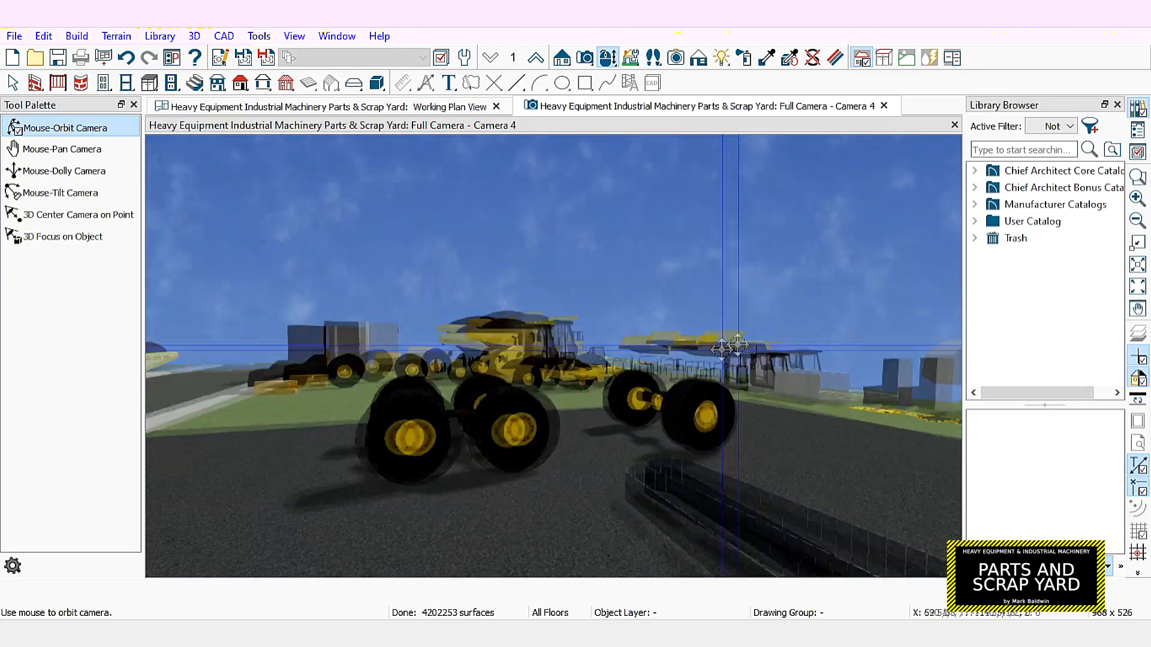
drag(647, 400, 423, 378)
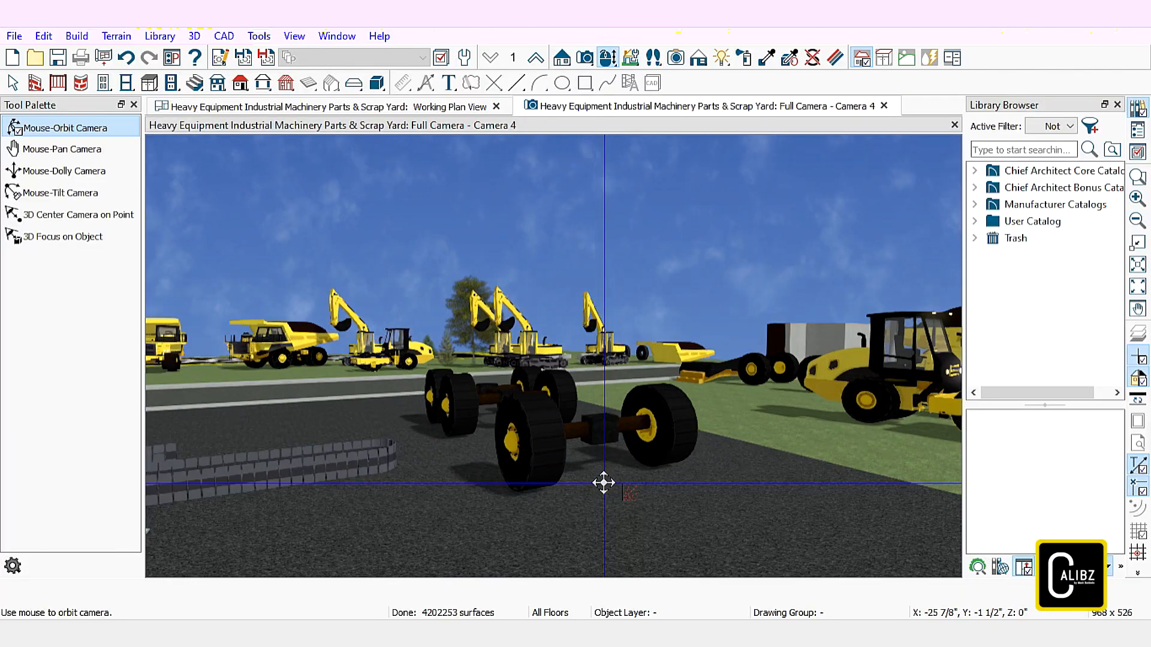
drag(600, 511, 501, 533)
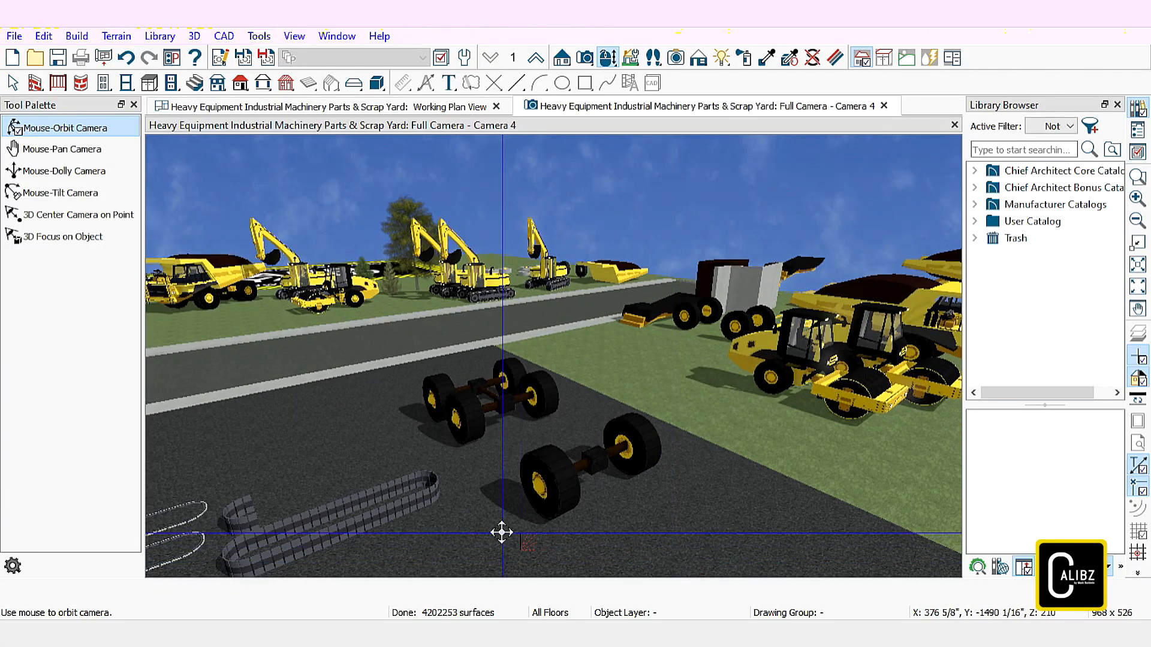
drag(333, 542, 803, 563)
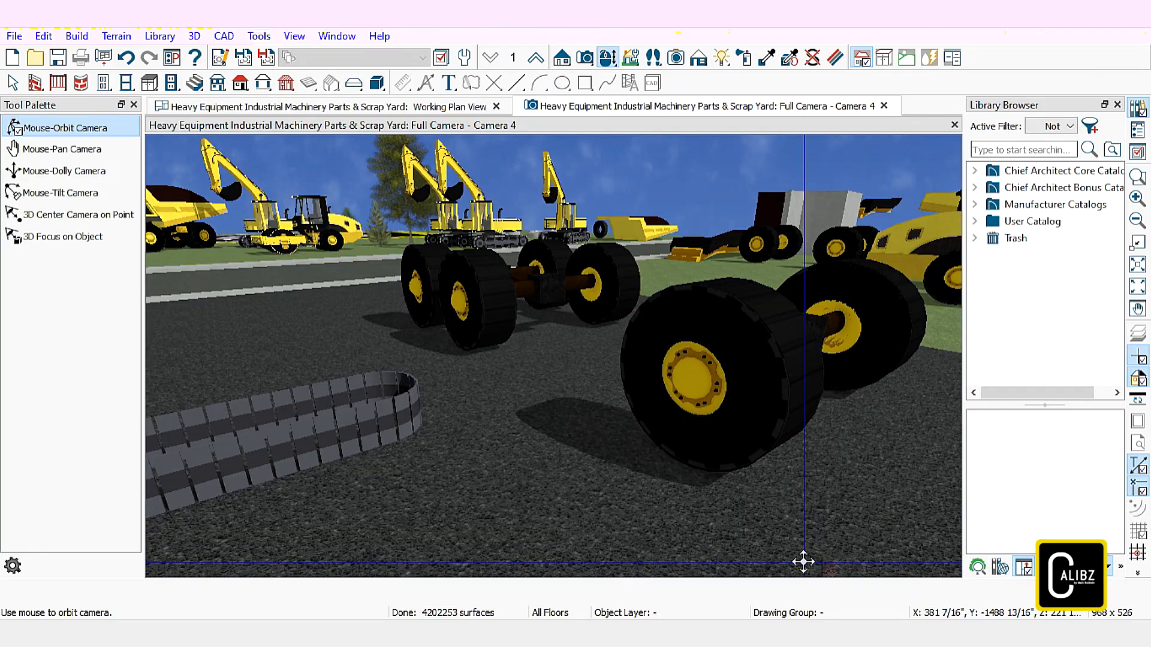
click(1139, 309)
drag(885, 316, 522, 294)
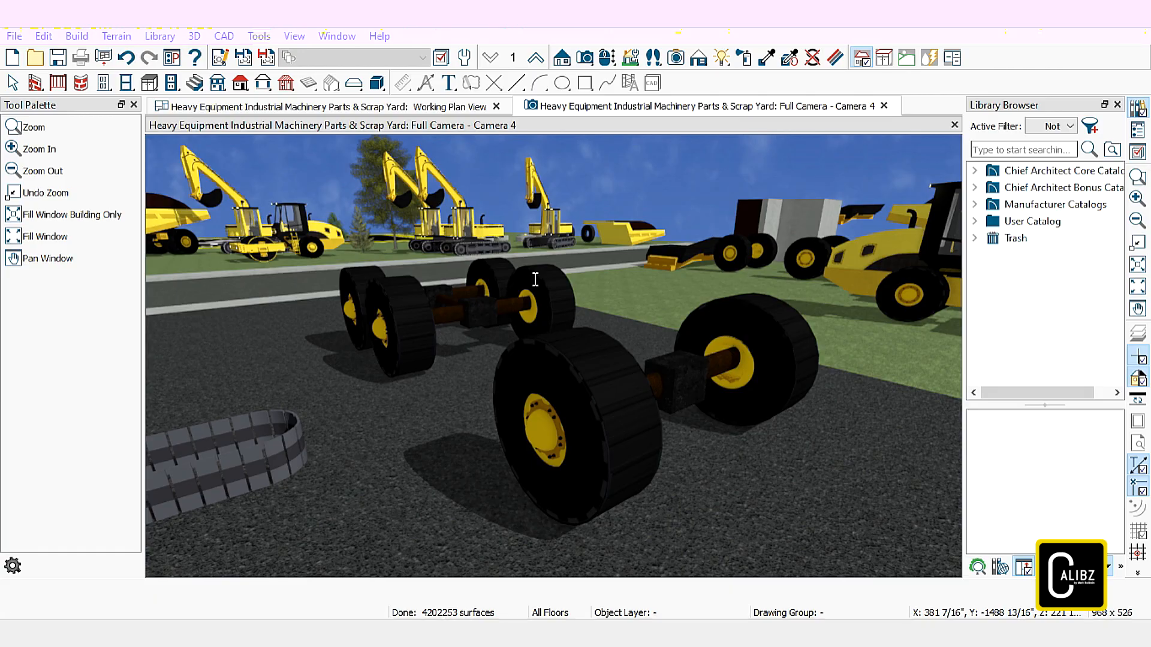